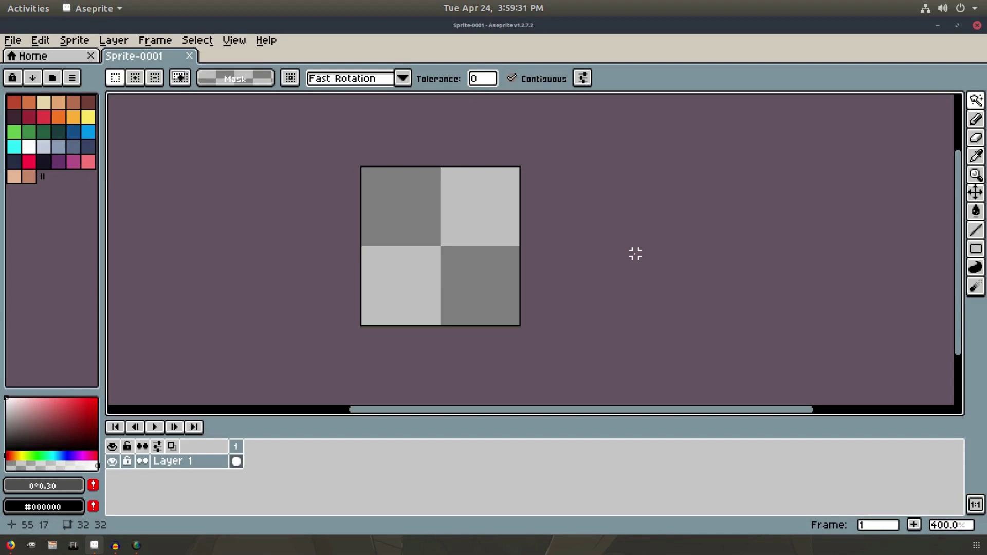
Step: Activate the Pencil tool and shrink the palette to a single row of six colours
mouse_move(235, 197)
mouse_down()
mouse_move(277, 203)
mouse_move(277, 229)
mouse_up()
key(b)
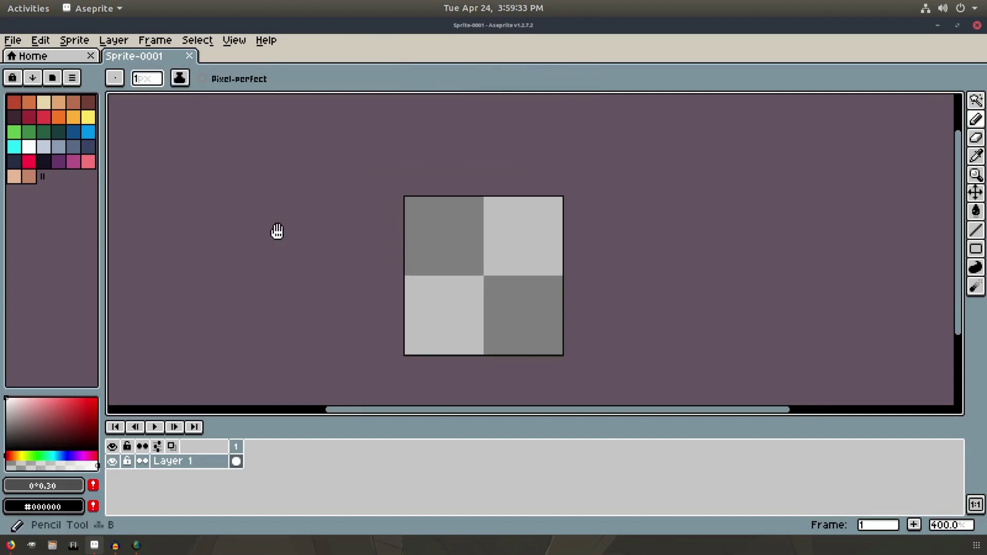
drag(38, 179, 57, 102)
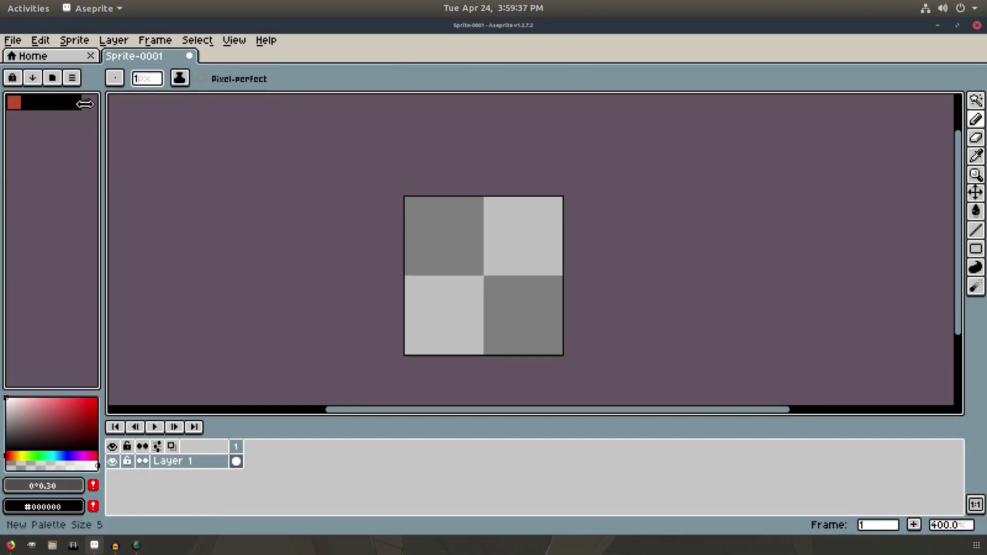
Step: Mix a light sand foreground colour (HSV 34, 54, 97) and fill the whole canvas with it
click(15, 103)
click(14, 456)
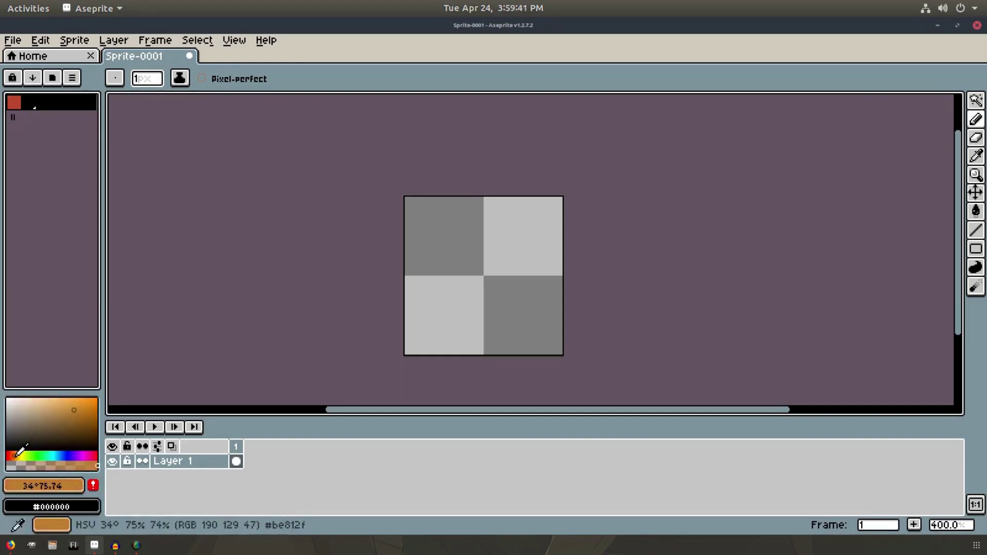
click(63, 401)
drag(63, 401, 56, 399)
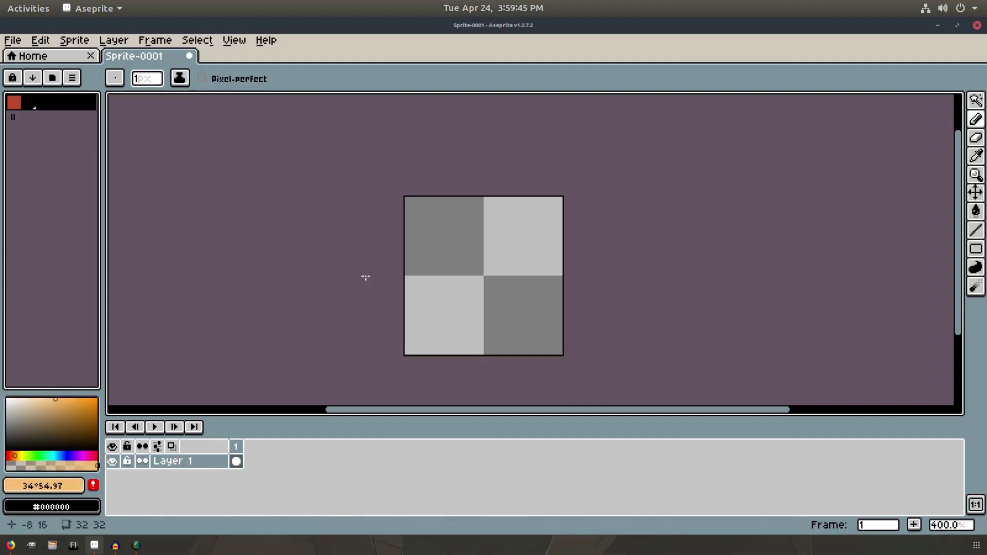
key(g)
click(445, 249)
scroll(494, 268, down, 1)
scroll(494, 268, right, 1)
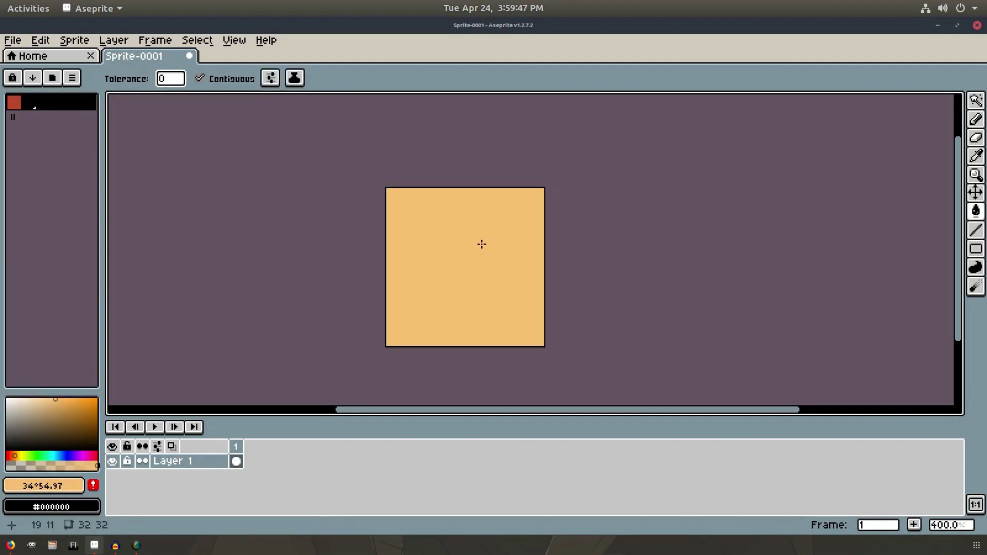
scroll(482, 244, up, 1)
scroll(478, 211, up, 1)
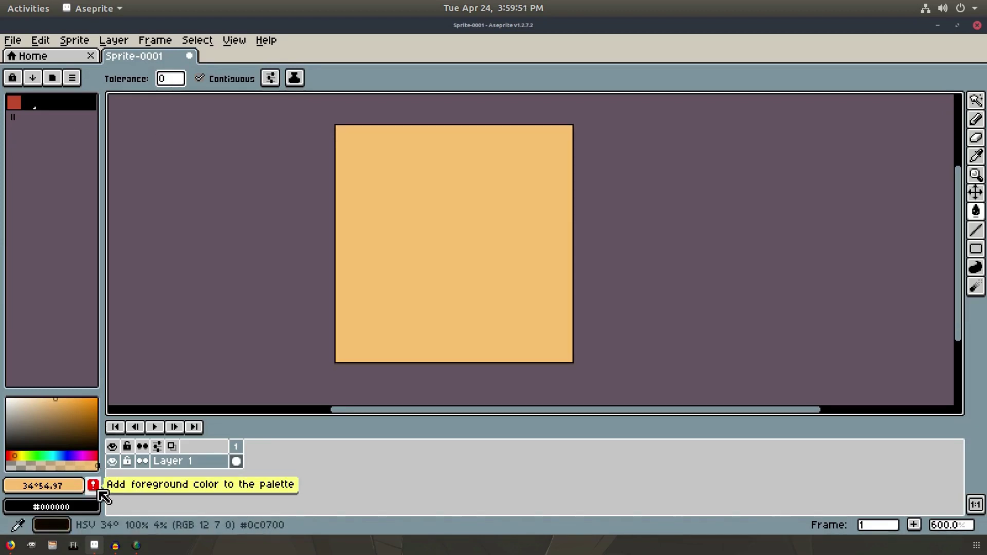
Step: Add the sand colour to the palette, move it to the first slot and reduce the palette to size 1
click(98, 488)
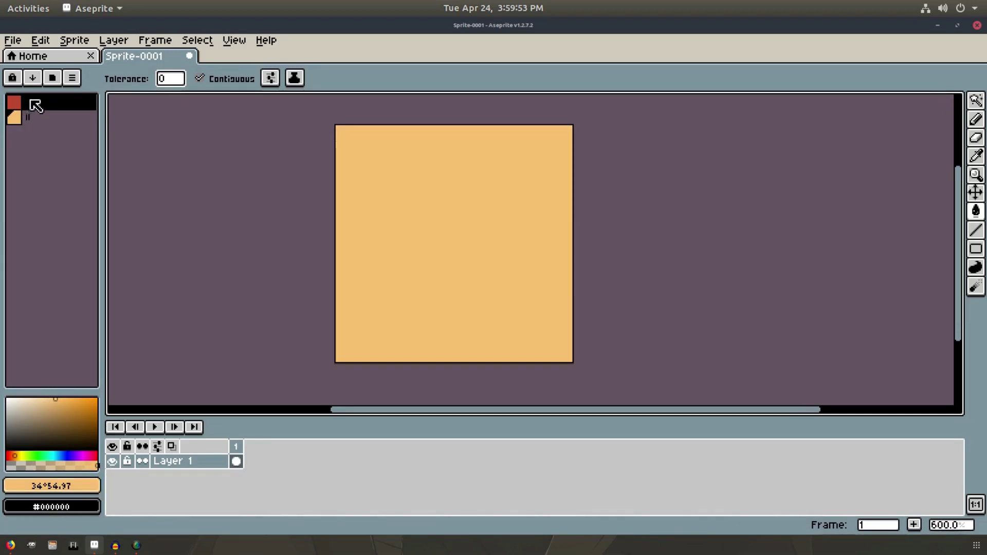
click(14, 118)
drag(9, 113, 31, 101)
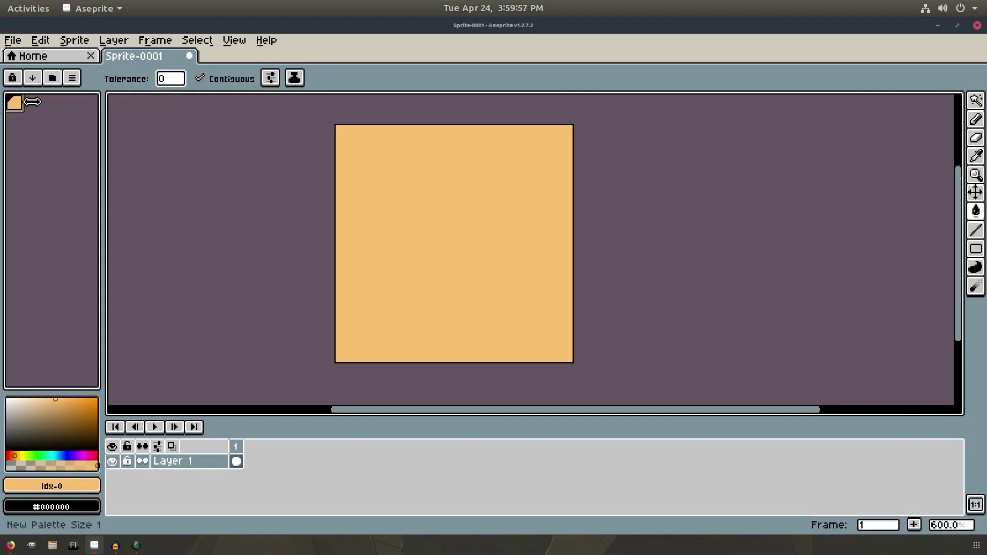
Step: Mix a darker brown (HSV 29, 56, 71) and add it to the palette
click(54, 419)
drag(53, 420, 54, 410)
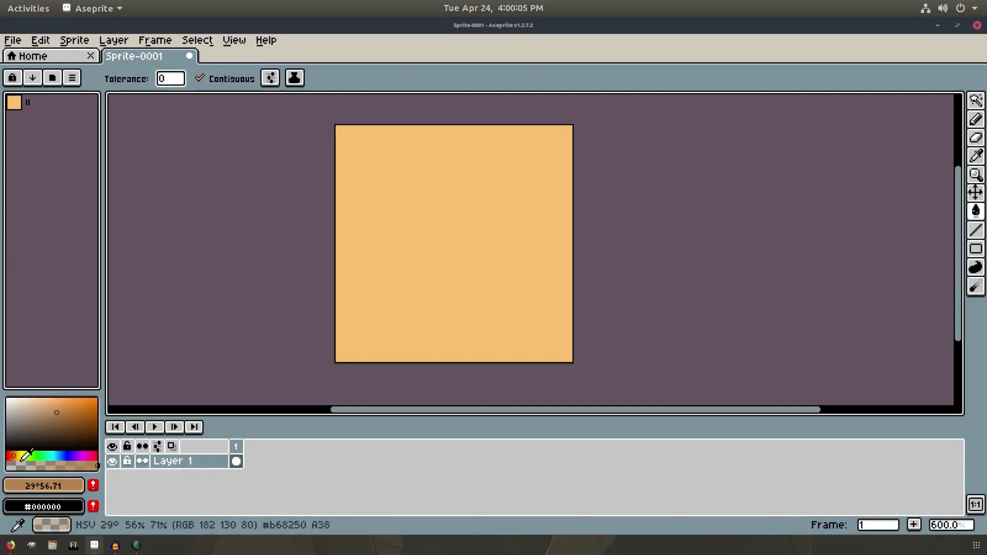
click(93, 485)
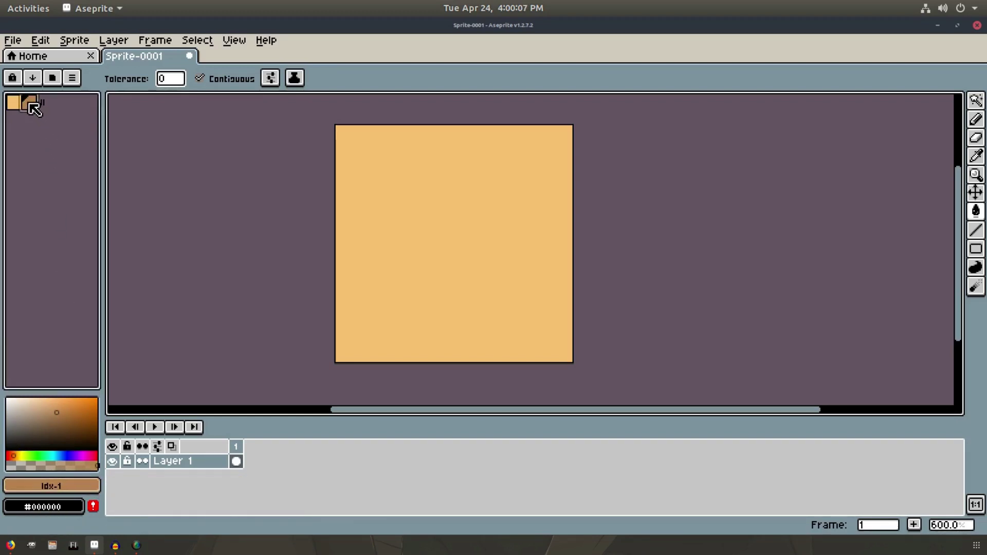
Step: Switch to the Pencil tool and turn on tiled mode in both axes for the canvas
drag(396, 202, 364, 193)
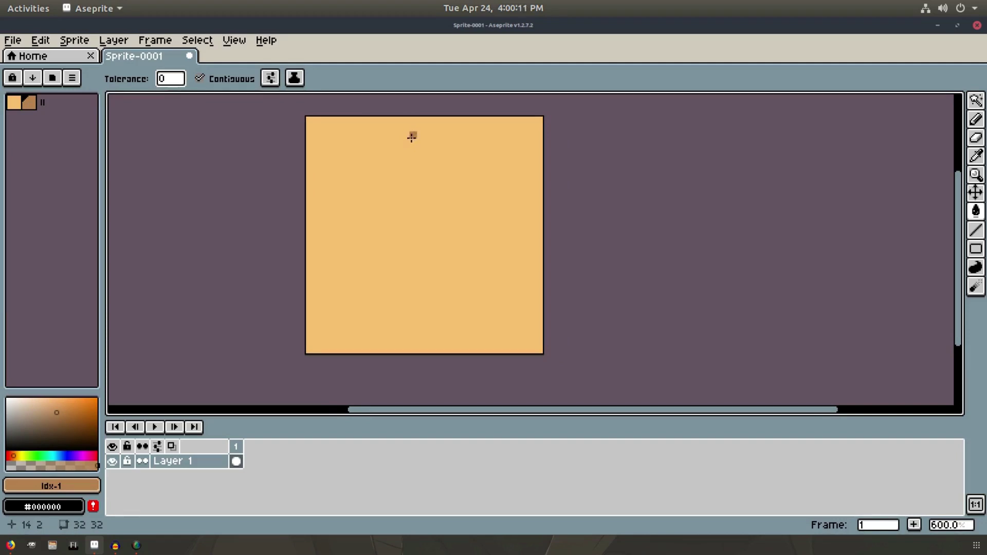
key(b)
drag(407, 162, 428, 194)
drag(270, 274, 275, 240)
drag(402, 208, 395, 226)
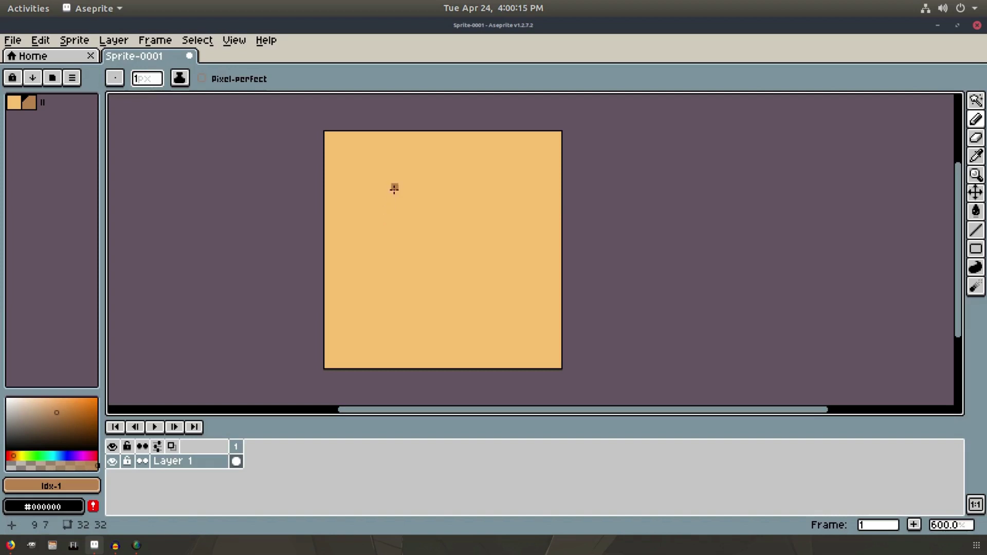
click(234, 40)
mouse_move(261, 122)
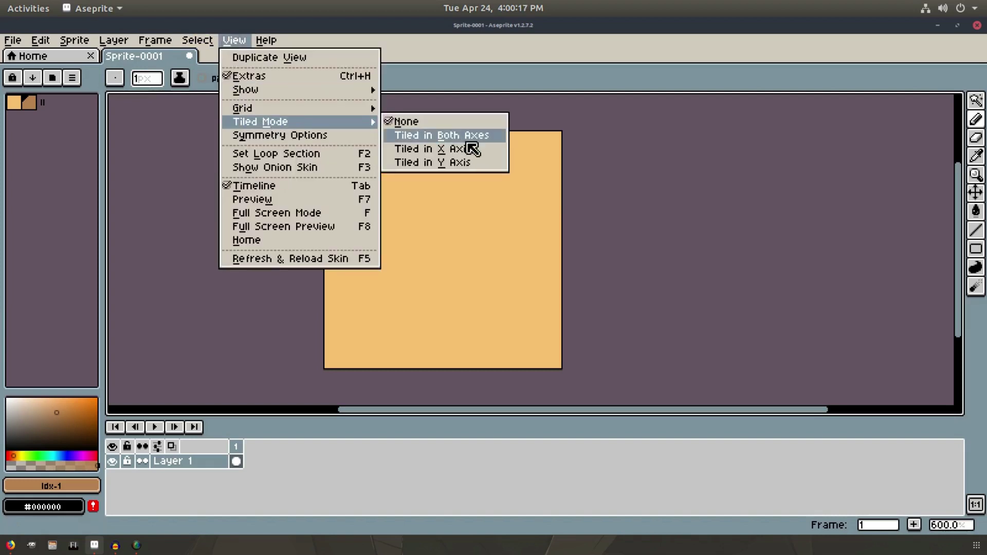
click(472, 142)
click(238, 41)
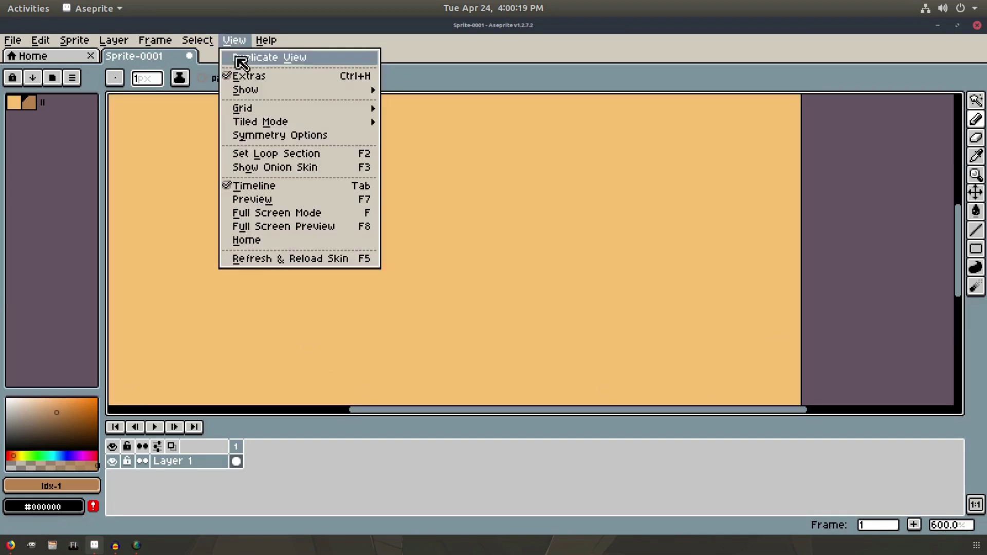
click(650, 185)
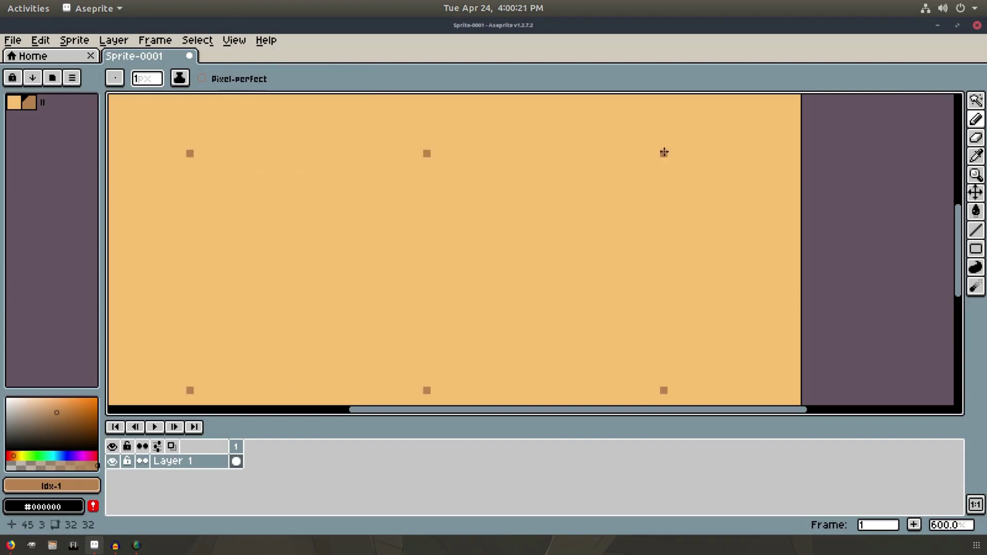
scroll(657, 151, down, 2)
mouse_move(399, 176)
mouse_down()
mouse_move(342, 218)
mouse_move(371, 215)
mouse_move(426, 174)
mouse_up()
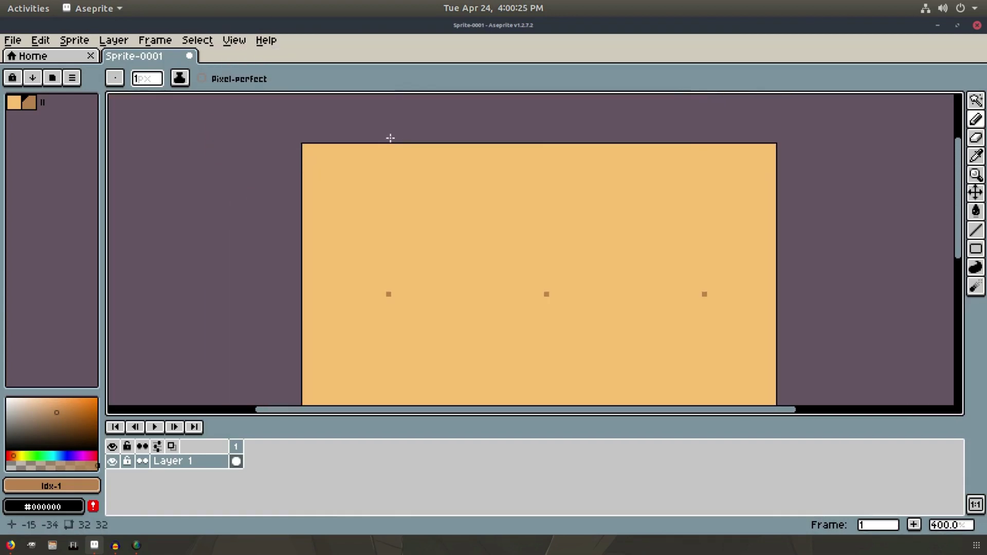
mouse_move(386, 143)
mouse_down()
mouse_move(352, 188)
mouse_move(315, 201)
mouse_move(288, 236)
mouse_up()
click(293, 270)
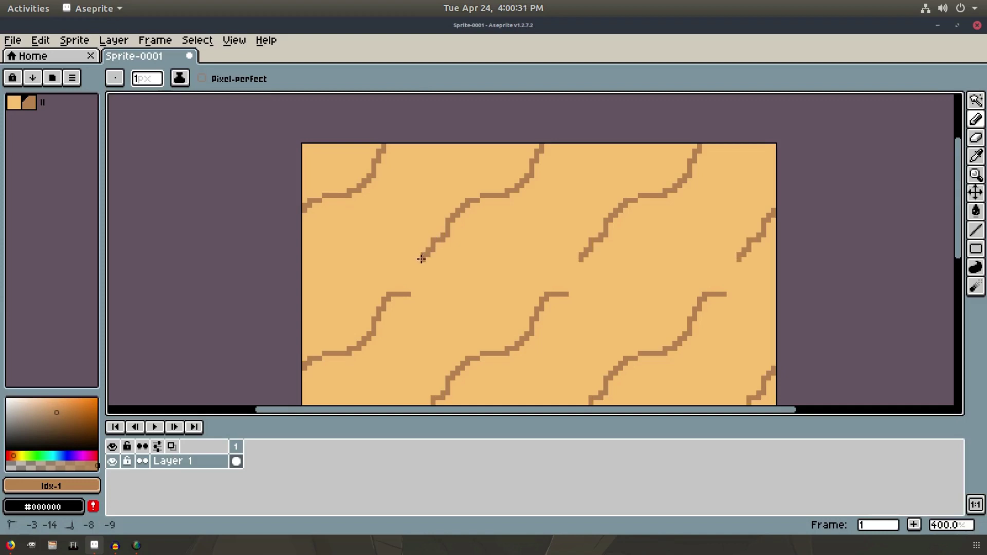
mouse_move(415, 276)
mouse_down()
mouse_move(404, 291)
mouse_move(432, 175)
mouse_move(422, 266)
mouse_up()
key(ctrl+z)
key(ctrl+z)
mouse_move(559, 101)
mouse_down()
mouse_move(509, 129)
mouse_move(480, 191)
mouse_move(381, 256)
mouse_up()
key(ctrl+z)
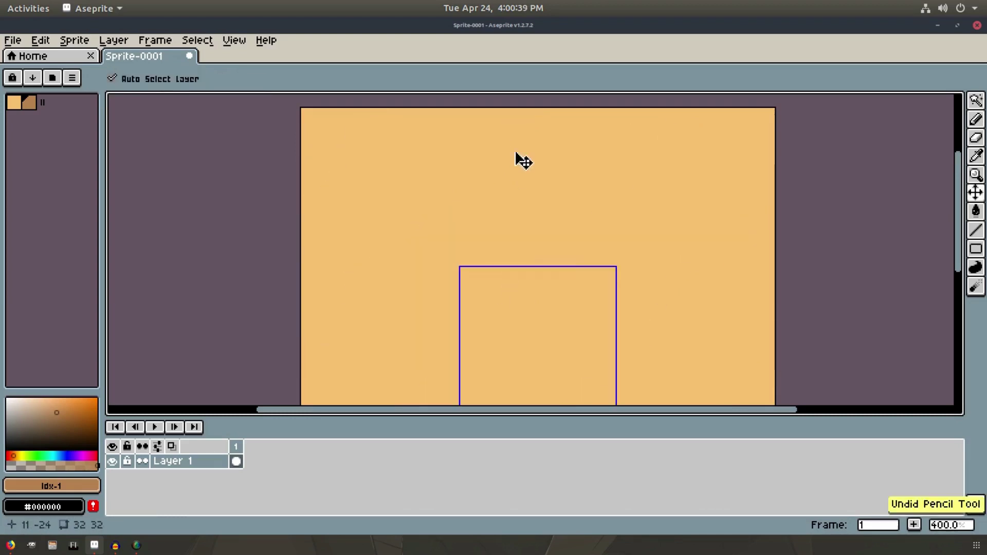
mouse_move(572, 104)
mouse_down()
mouse_move(541, 104)
mouse_move(490, 130)
mouse_move(463, 221)
mouse_move(438, 251)
mouse_move(308, 313)
mouse_move(468, 195)
mouse_move(486, 231)
mouse_move(501, 229)
mouse_move(392, 108)
mouse_move(427, 203)
mouse_move(435, 243)
mouse_up()
key(p)
click(584, 246)
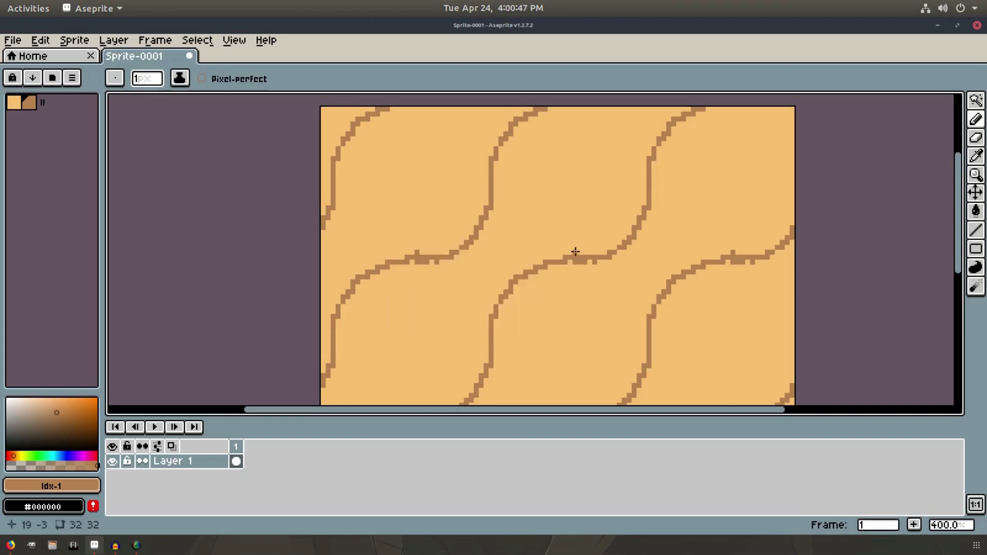
key(ctrl+z)
drag(506, 163, 469, 190)
mouse_move(571, 125)
mouse_down()
mouse_move(520, 130)
mouse_move(469, 152)
mouse_move(427, 245)
mouse_up()
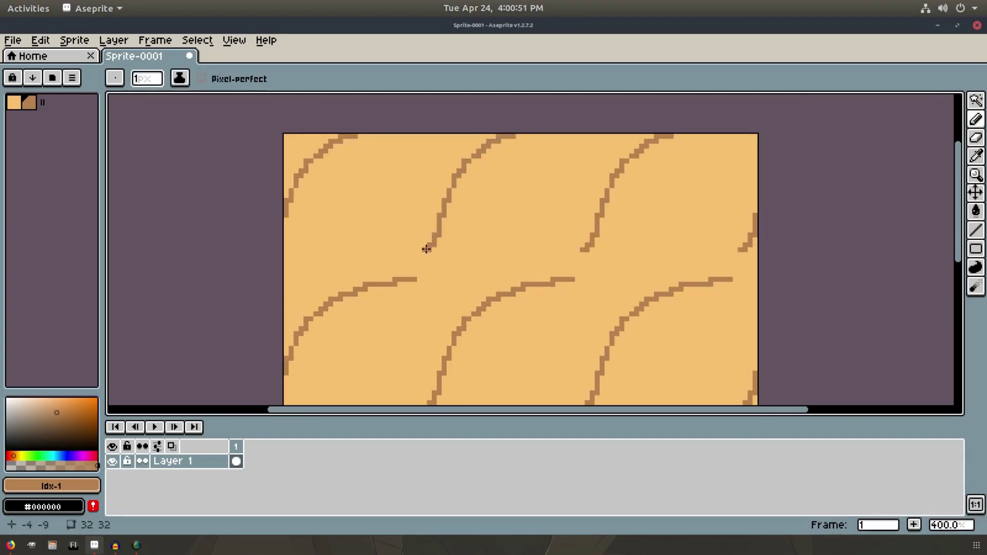
key(ctrl+z)
click(505, 140)
mouse_move(517, 136)
mouse_down()
mouse_move(489, 151)
mouse_move(452, 223)
mouse_move(384, 262)
mouse_move(354, 299)
mouse_up()
drag(375, 255, 370, 165)
mouse_move(557, 291)
mouse_down()
mouse_move(485, 291)
mouse_move(485, 182)
mouse_up()
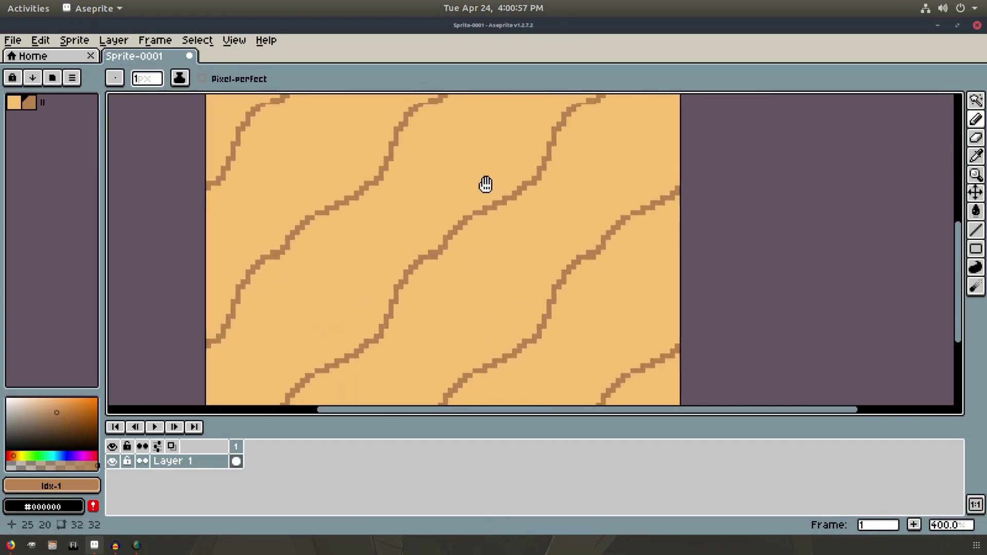
scroll(486, 216, up, 3)
scroll(486, 216, left, 3)
key(ctrl+z)
Step: Draw a one-pixel dark brown wavy line running diagonally across the tile so that its ends join seamlessly in the repeats
mouse_move(507, 142)
mouse_down()
mouse_move(461, 172)
mouse_move(431, 246)
mouse_up()
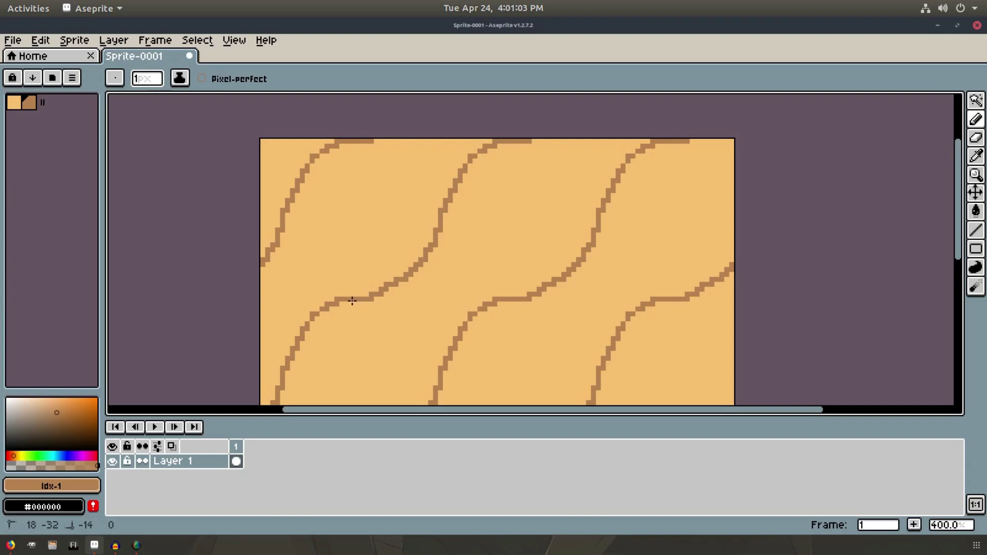
scroll(353, 301, down, 3)
scroll(328, 180, right, 3)
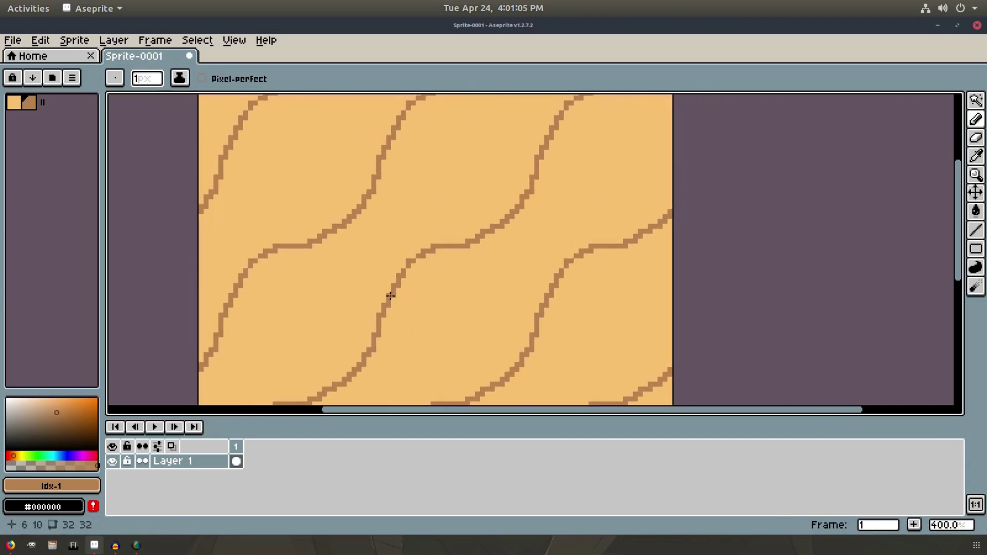
scroll(410, 273, down, 3)
scroll(418, 269, up, 2)
mouse_move(420, 269)
mouse_down()
mouse_move(466, 243)
mouse_move(496, 139)
mouse_move(472, 34)
mouse_move(478, 272)
mouse_move(476, 145)
mouse_move(501, 275)
mouse_up()
scroll(468, 242, up, 1)
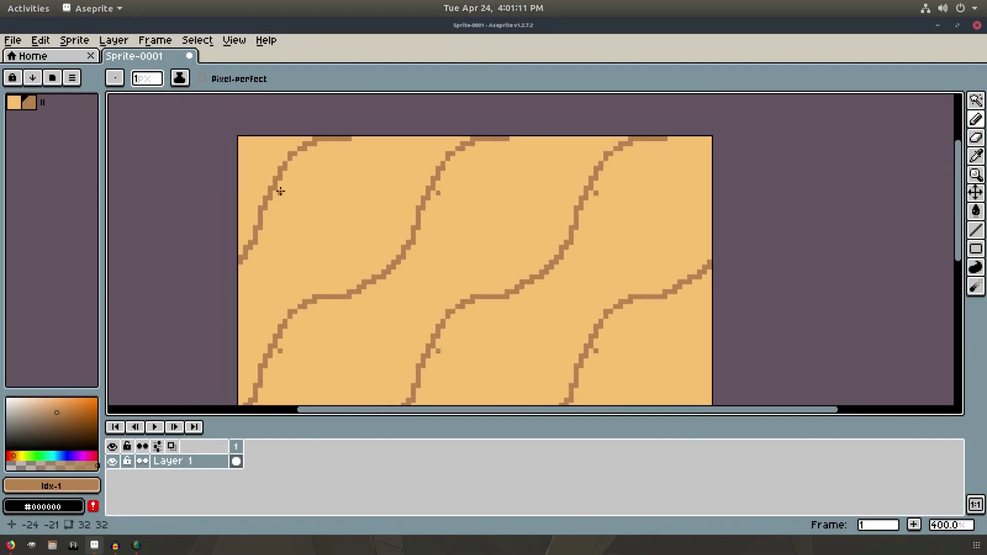
drag(260, 310, 234, 225)
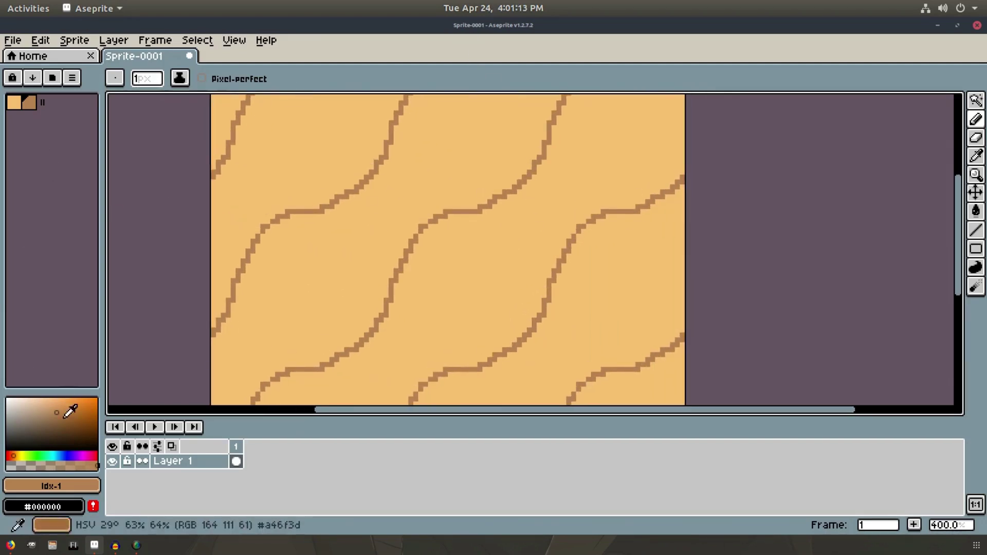
Step: Starting from the sand colour, mix a mid brown (HSV 29, 57, 78) and add it to the palette
click(15, 103)
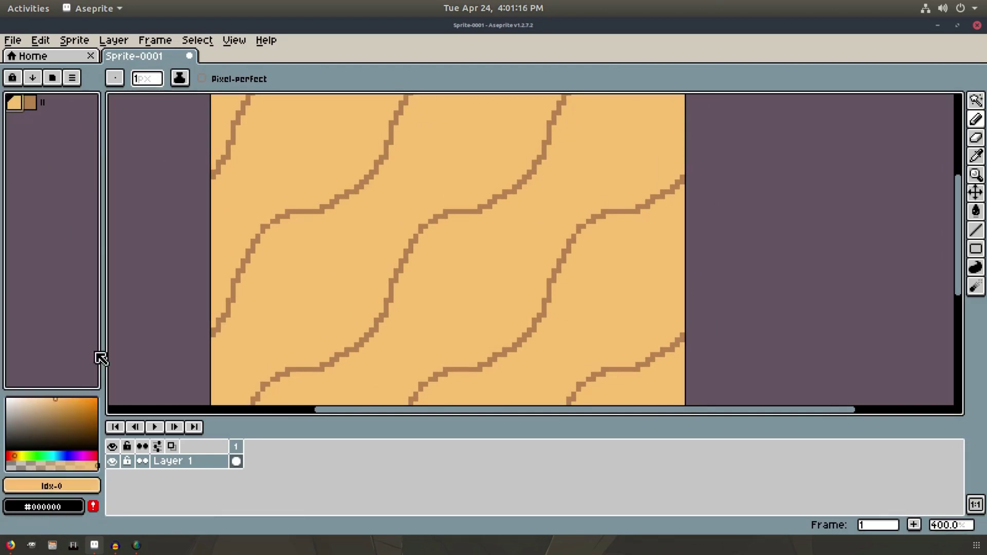
click(57, 409)
drag(16, 455, 14, 455)
click(93, 485)
drag(365, 185, 341, 246)
mouse_move(519, 111)
mouse_down()
mouse_move(500, 117)
mouse_move(411, 209)
mouse_up()
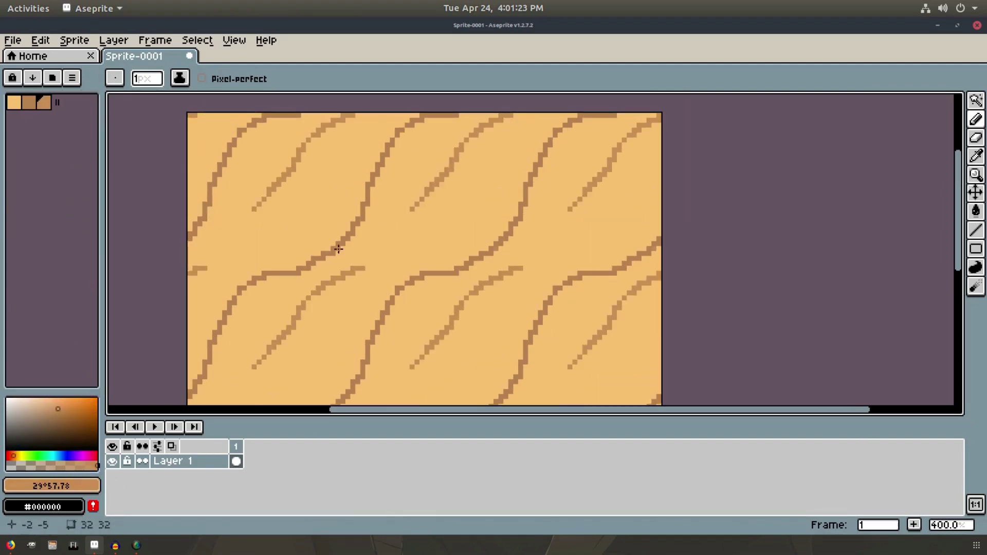
key(ctrl+z)
mouse_move(564, 110)
mouse_down()
mouse_move(521, 133)
mouse_move(477, 202)
mouse_move(419, 246)
mouse_up()
key(ctrl+z)
mouse_move(497, 143)
mouse_down()
mouse_move(497, 176)
mouse_move(502, 149)
mouse_move(523, 143)
mouse_move(486, 147)
mouse_move(374, 244)
mouse_up()
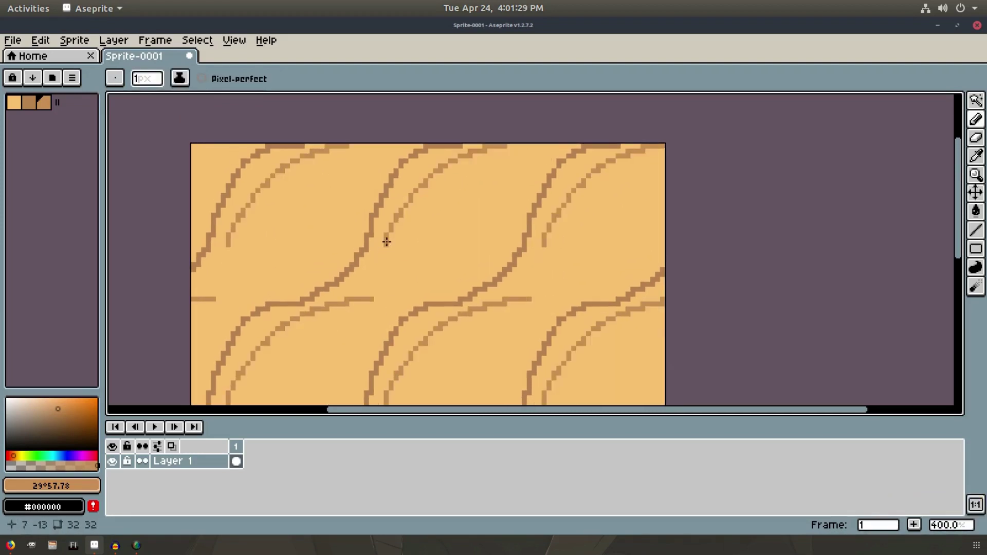
key(ctrl+z)
Step: Draw mid-brown curved strokes alongside both sides of the dark wavy line, plus shorter diagonal strokes in the gaps between them
mouse_move(482, 154)
mouse_down()
mouse_move(406, 217)
mouse_move(359, 289)
mouse_up()
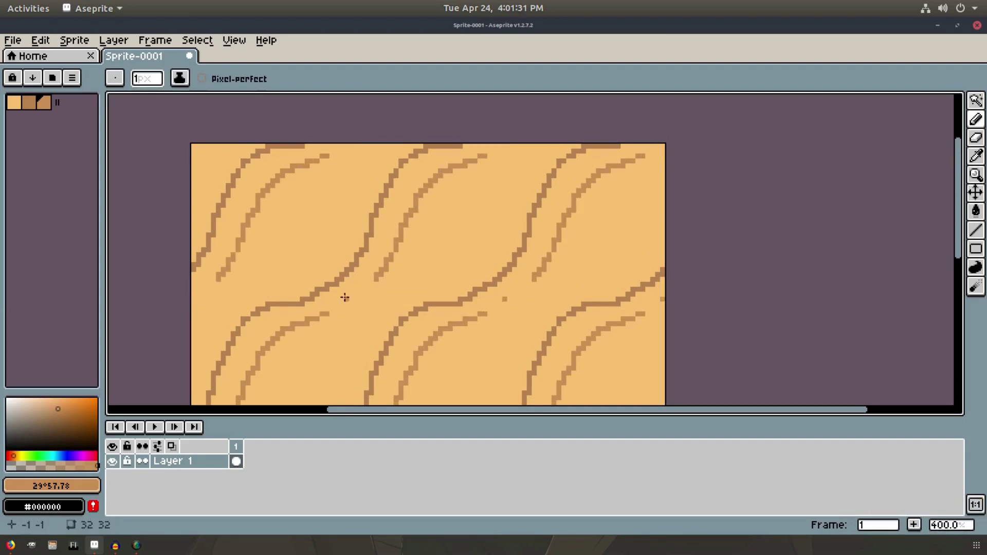
drag(414, 269, 489, 189)
mouse_move(541, 161)
mouse_down()
mouse_move(458, 208)
mouse_move(473, 207)
mouse_move(381, 284)
mouse_up()
key(ctrl+z)
key(ctrl+z)
mouse_move(485, 203)
mouse_down()
mouse_move(431, 231)
mouse_move(375, 326)
mouse_move(379, 306)
mouse_move(391, 313)
mouse_move(396, 301)
mouse_move(360, 343)
mouse_up()
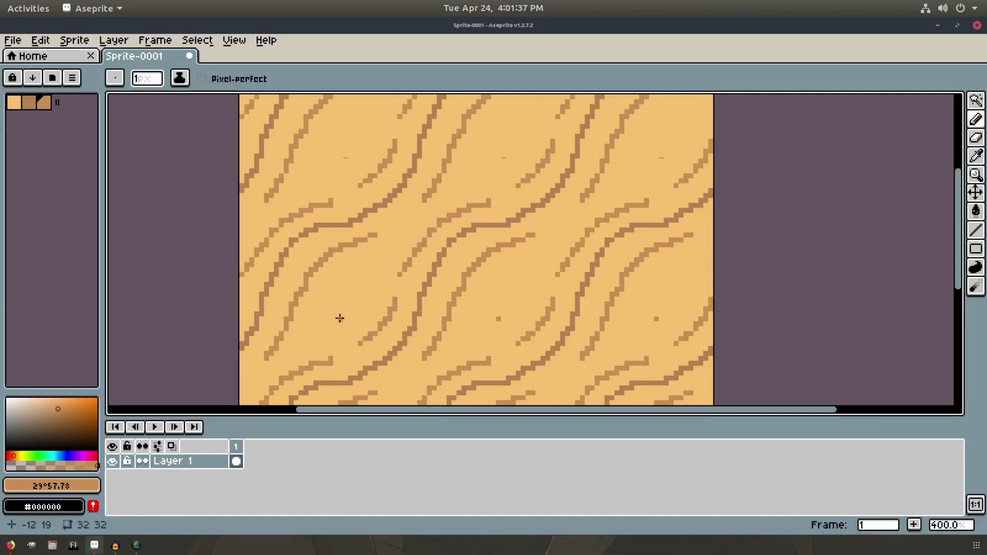
drag(434, 250, 388, 350)
drag(478, 228, 443, 255)
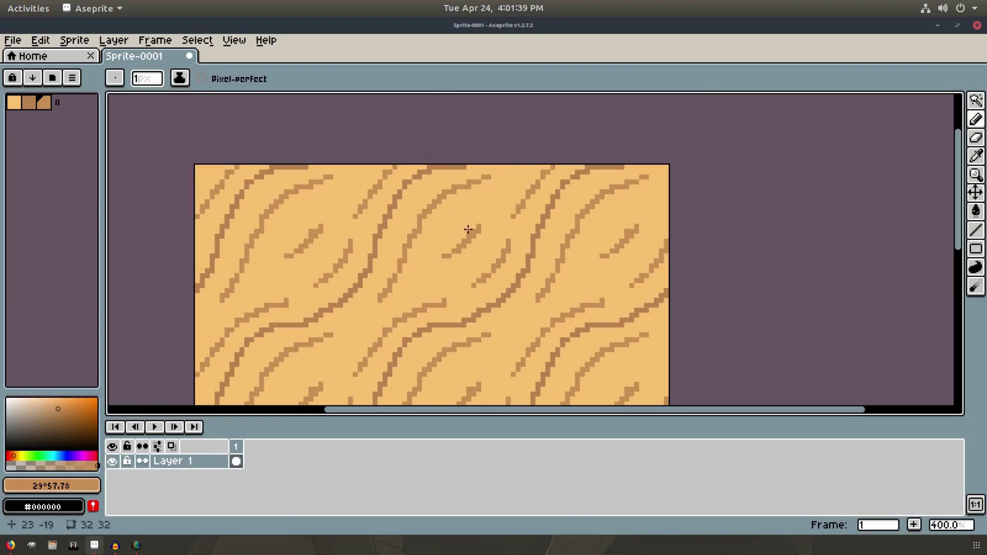
scroll(372, 268, down, 3)
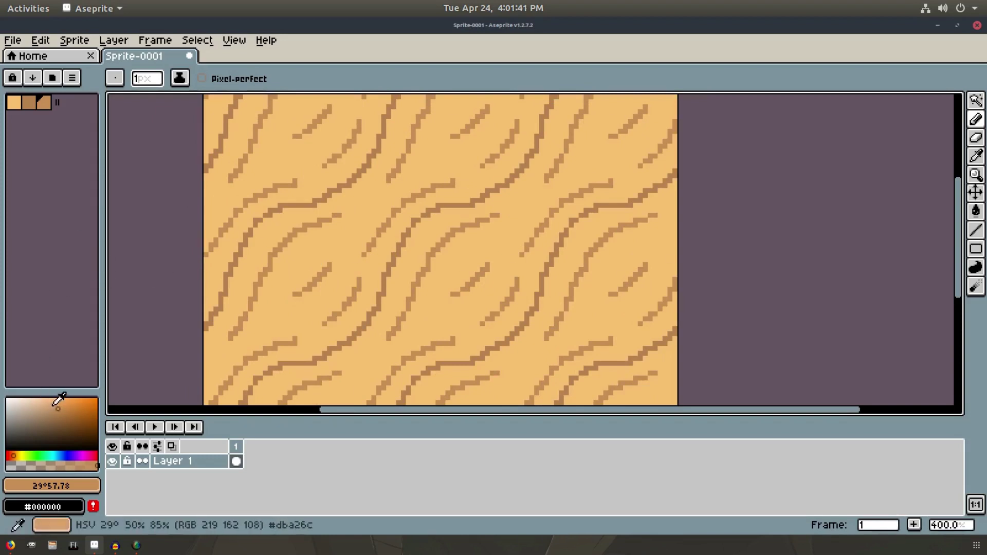
Step: Mix a slightly lighter brown (HSV 29, 54, 83) starting from the mid-brown palette colour
click(59, 405)
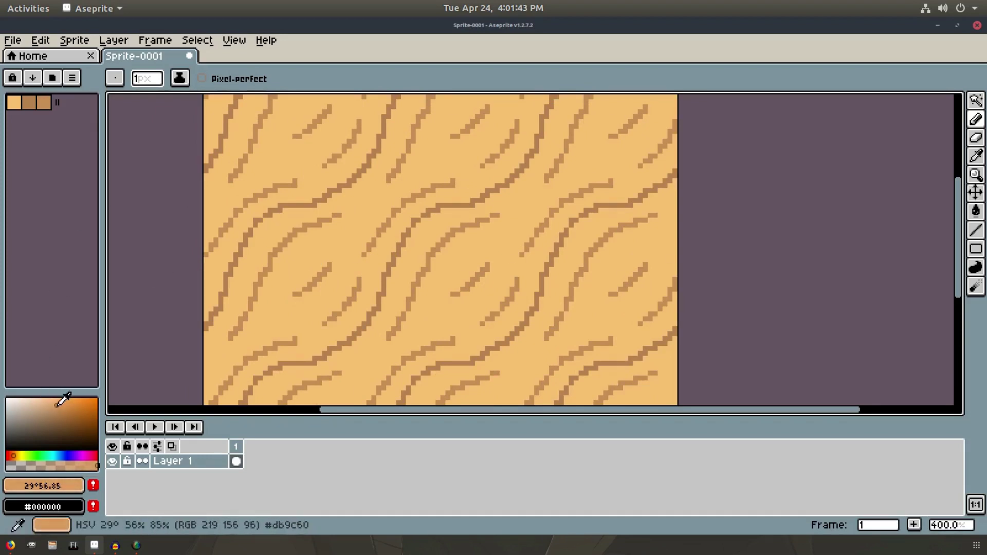
click(44, 102)
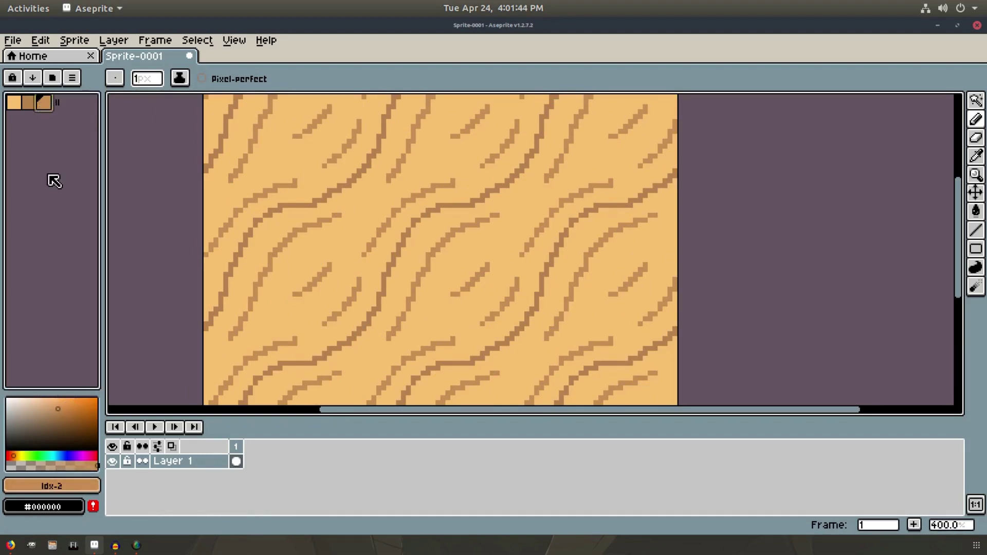
click(55, 406)
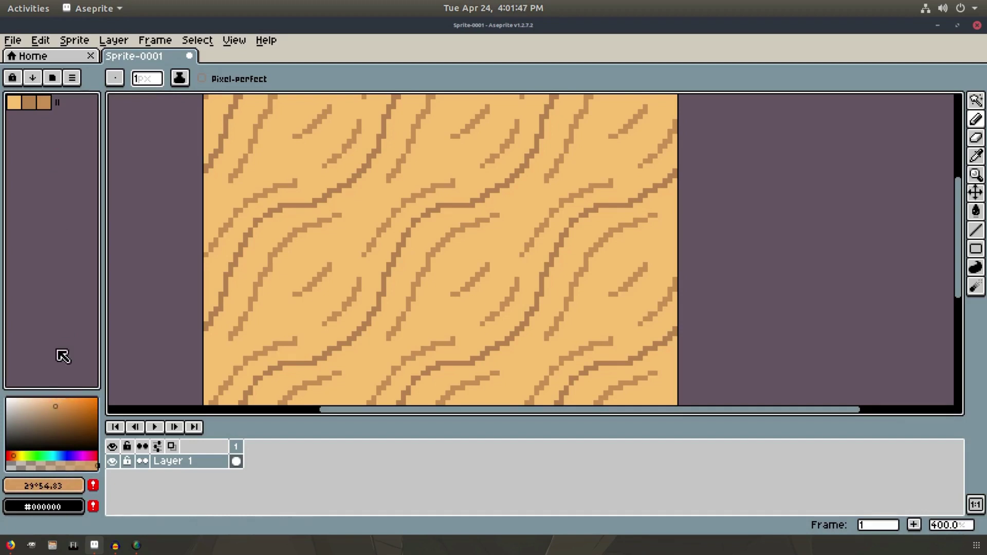
Step: Start Replace Color, sampling the mid brown of the secondary strokes (#c88e55) as source and the sand background (#f9bf71) as replacement
click(75, 40)
click(41, 41)
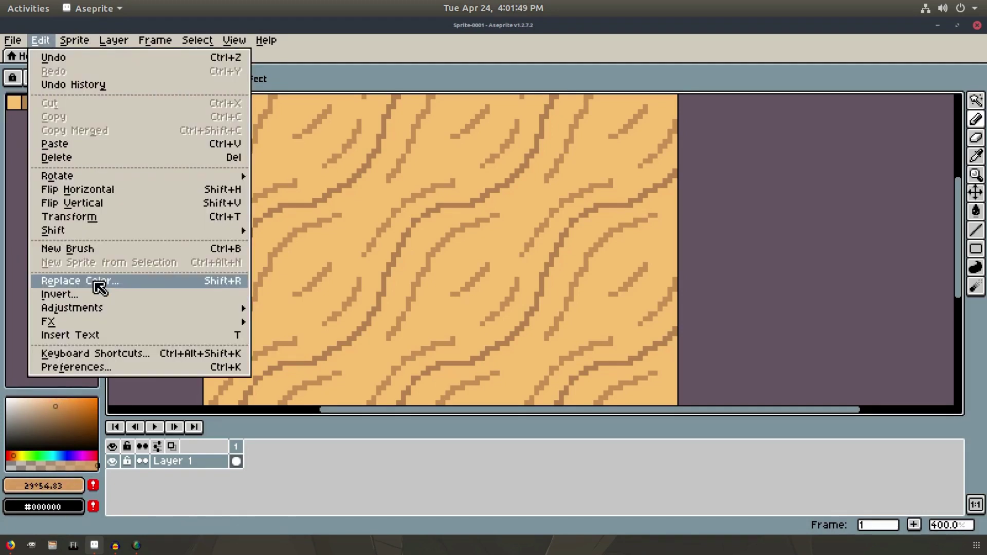
click(99, 289)
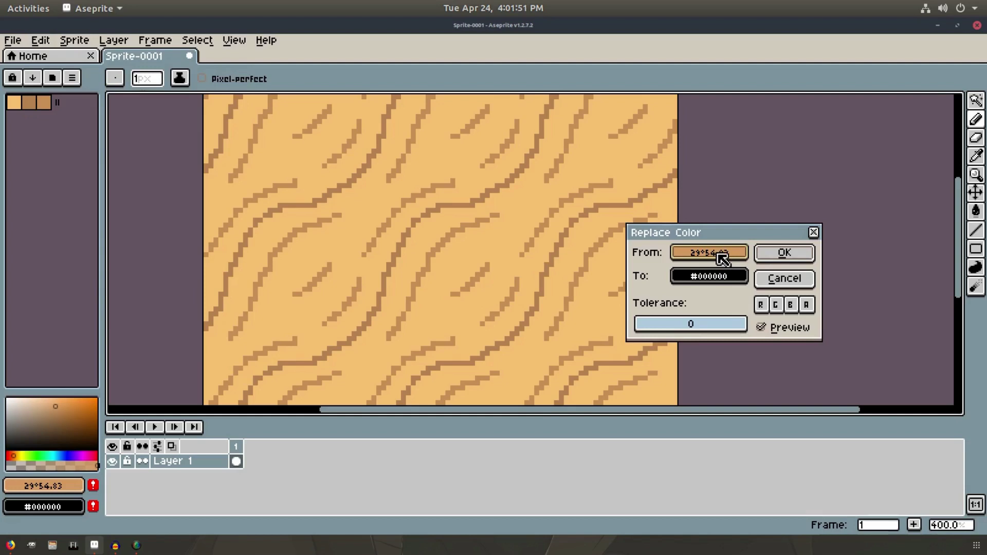
mouse_move(719, 253)
mouse_down()
mouse_move(686, 239)
mouse_move(631, 180)
mouse_move(607, 187)
mouse_up()
click(718, 277)
drag(718, 281, 598, 230)
click(711, 281)
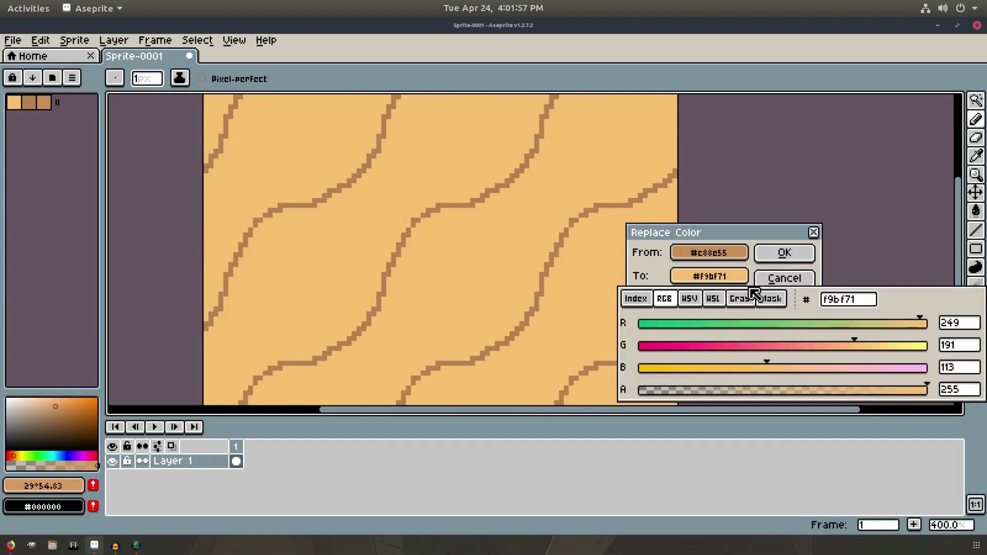
Step: Adjust the replacement colour to a soft tan, HSV 33, 56, 87 (#dea662), and apply it to the secondary strokes
drag(848, 341, 838, 342)
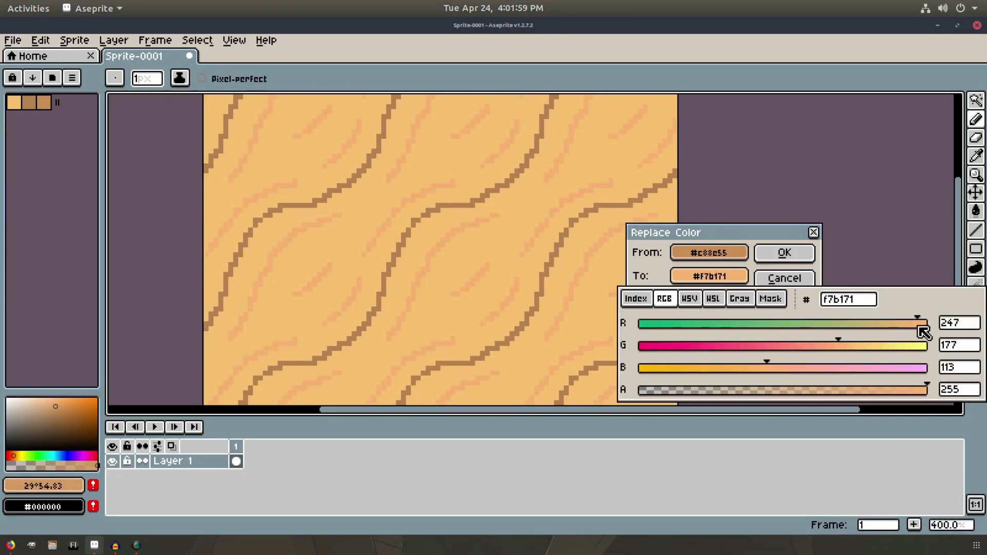
click(760, 367)
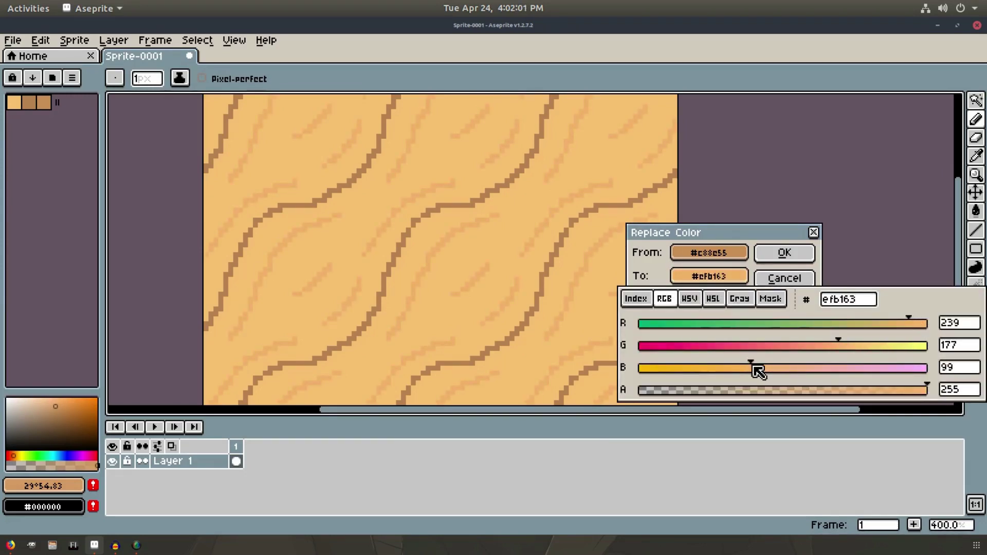
click(692, 299)
click(902, 369)
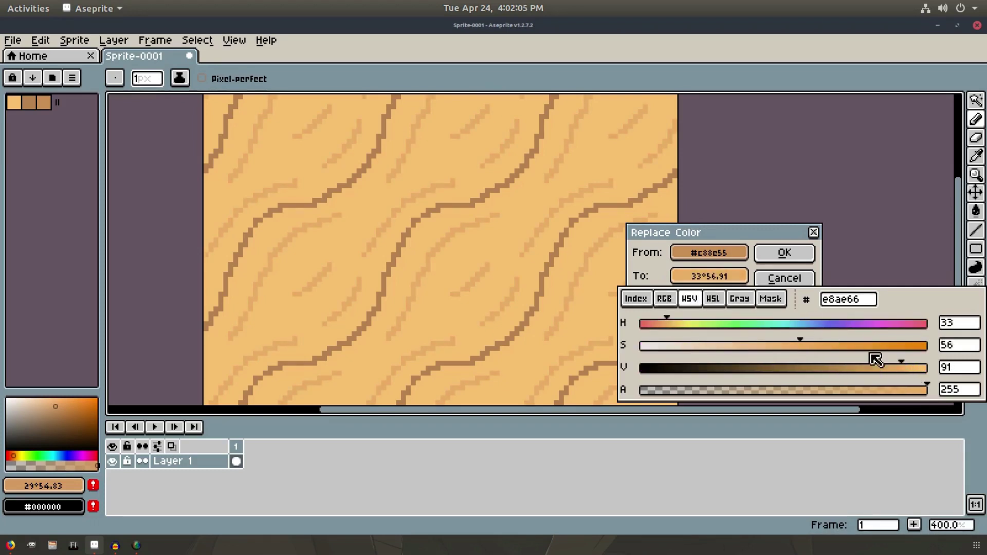
drag(906, 371, 889, 372)
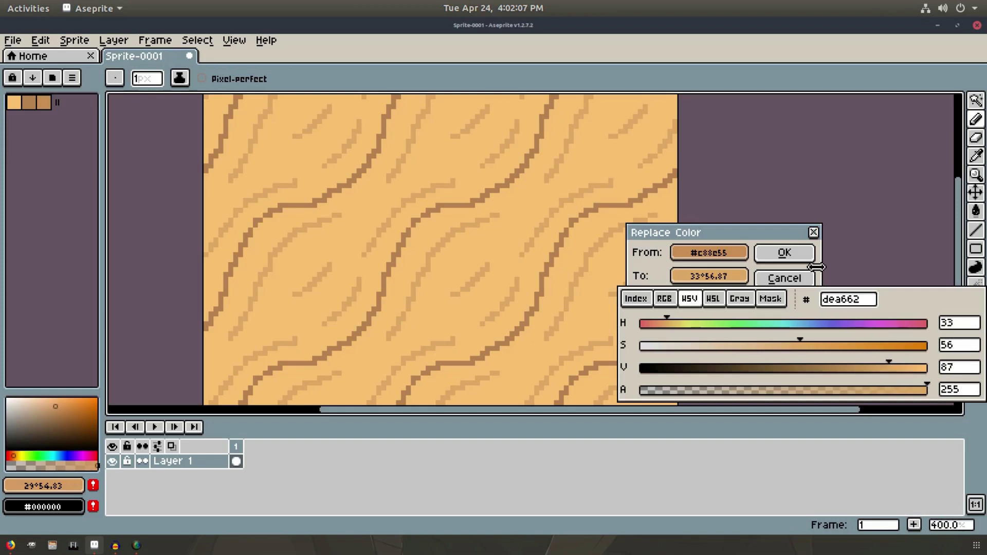
click(785, 252)
Step: Turn off tiled mode to work on the single 32×32 tile
scroll(545, 205, down, 3)
scroll(544, 205, up, 2)
key(v)
drag(540, 206, 514, 192)
key(b)
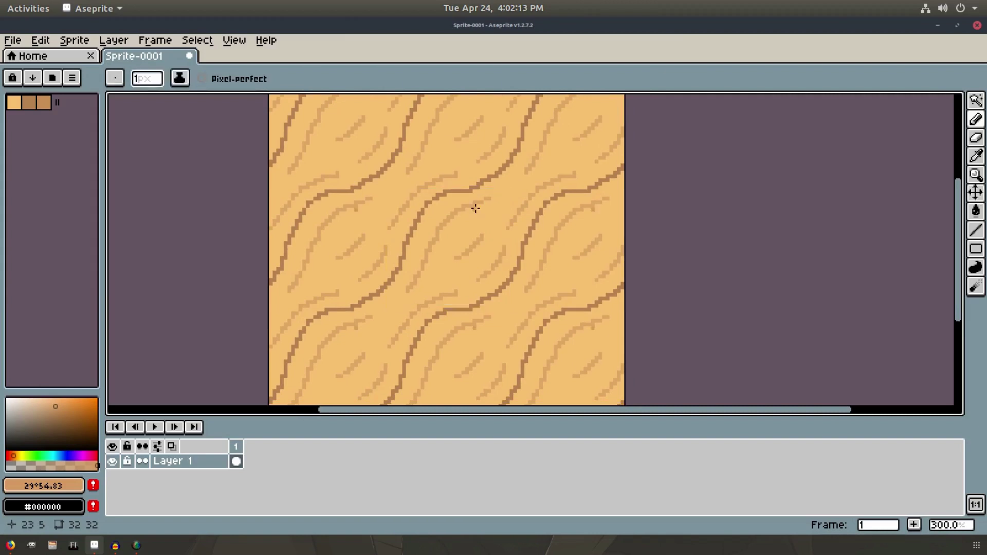
click(198, 40)
mouse_move(229, 36)
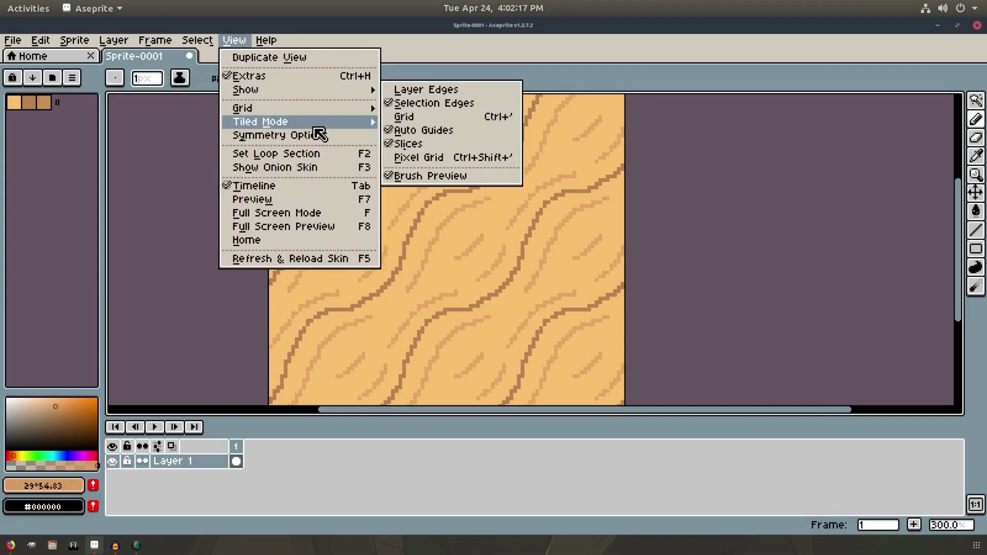
mouse_move(315, 126)
click(426, 136)
click(234, 40)
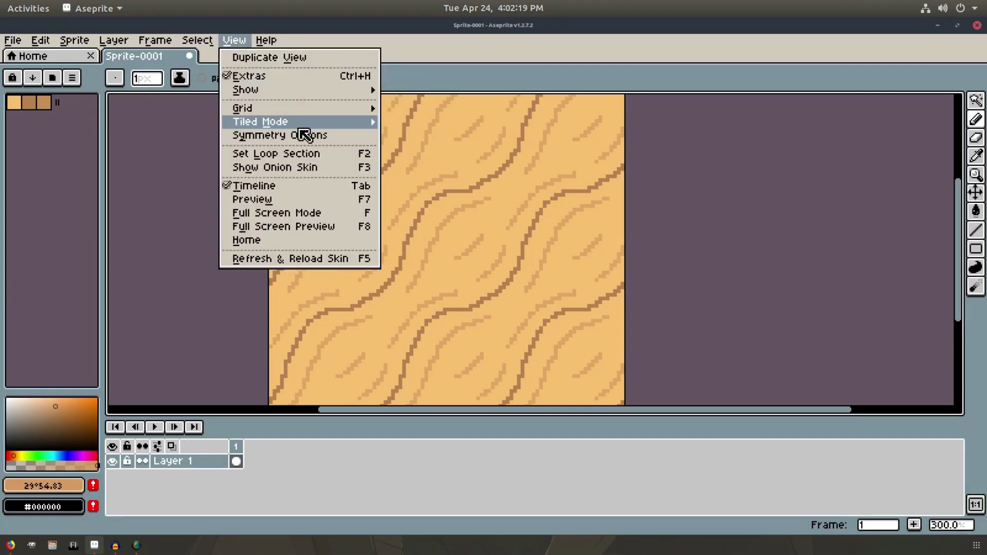
click(425, 122)
scroll(537, 224, up, 3)
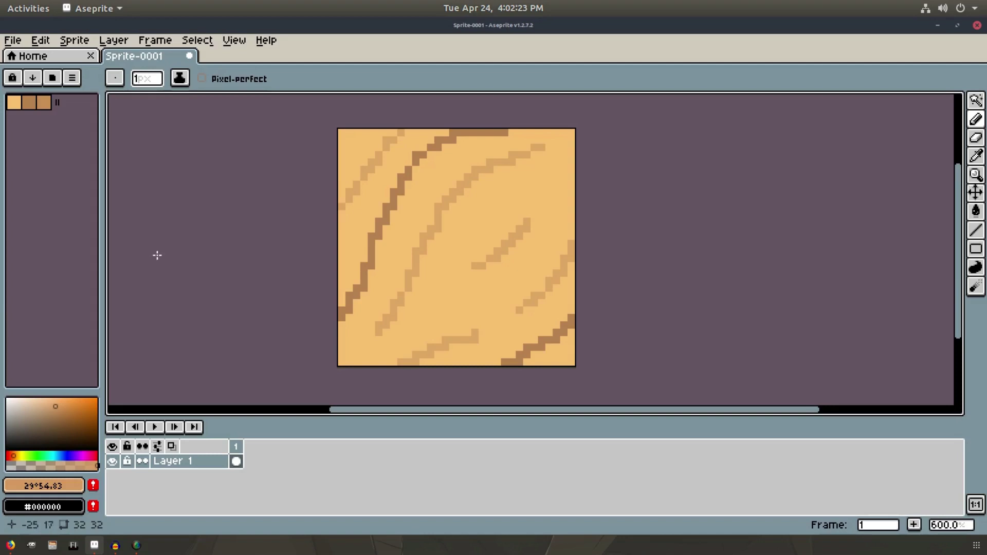
Step: Mix a pale sand colour (HSV 34, 43, 92) and add it to the palette
drag(18, 456, 15, 455)
drag(51, 405, 46, 403)
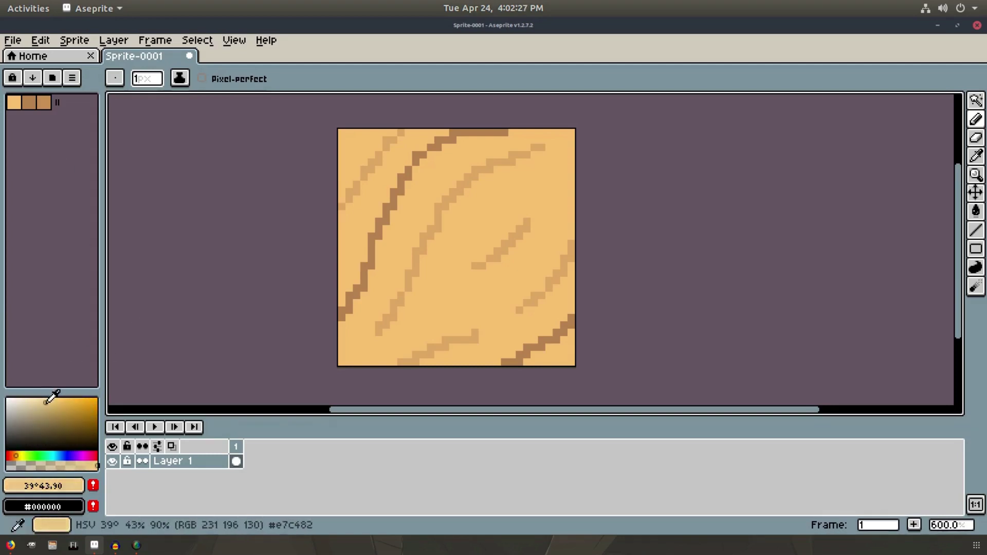
click(14, 456)
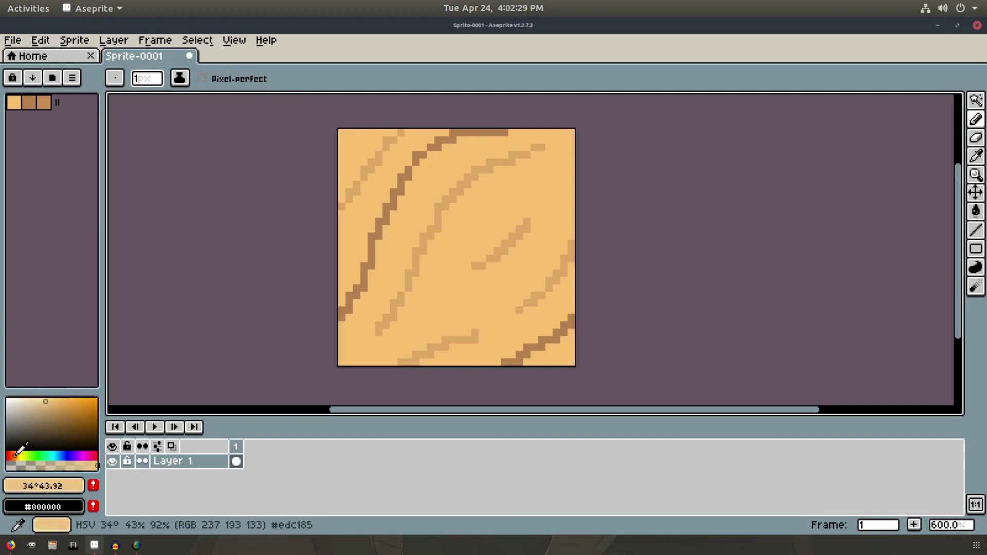
click(93, 485)
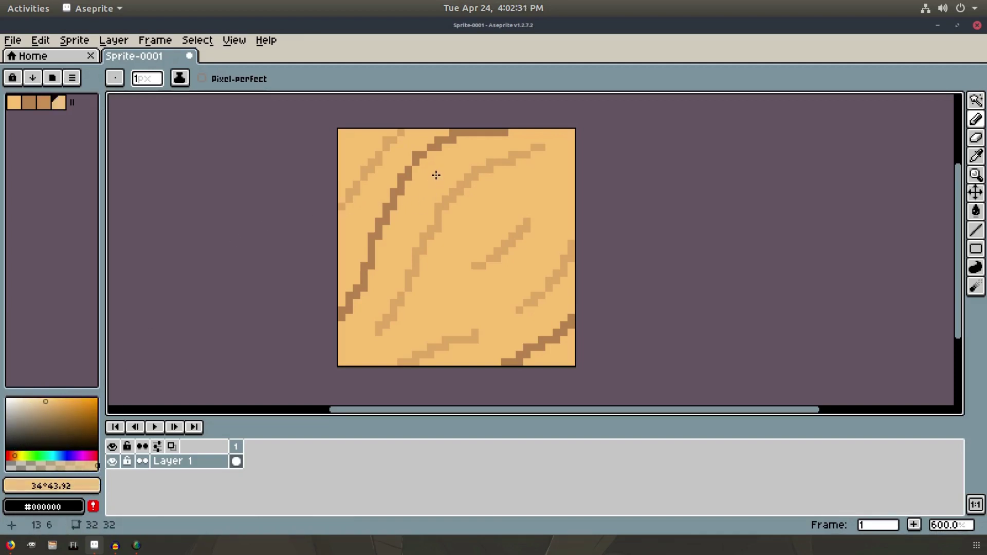
Step: Mix a bright peach colour (HSV 24, 52, 100) and add it to the palette
click(53, 398)
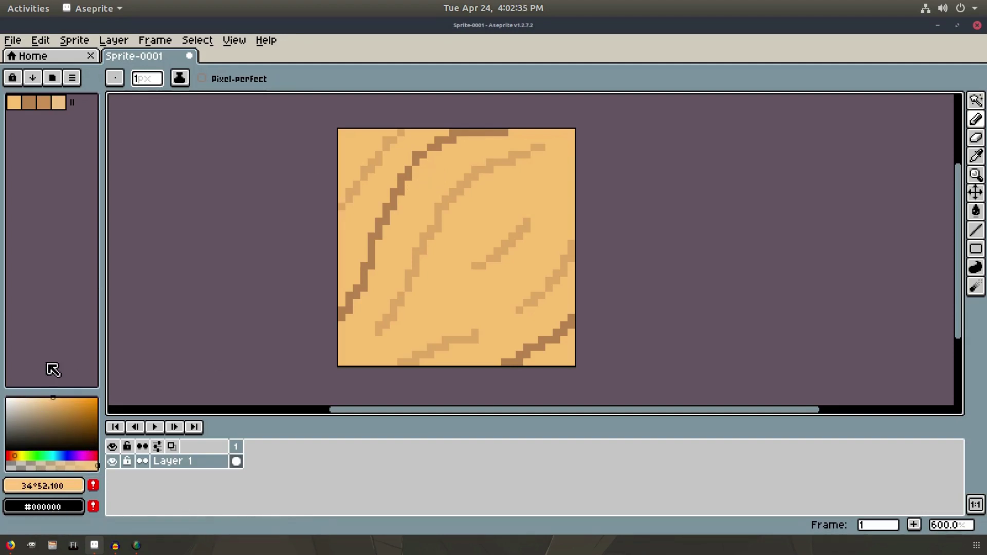
click(15, 456)
click(12, 456)
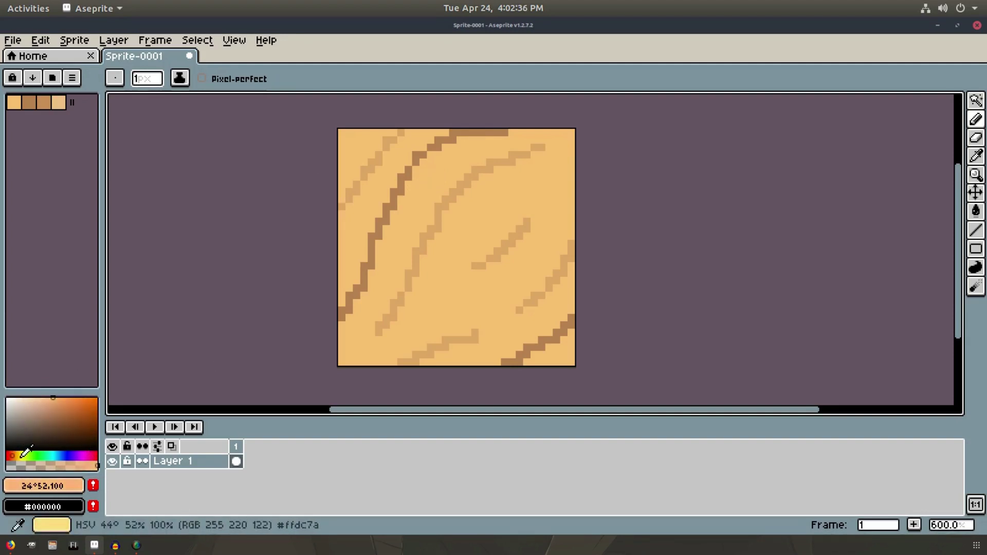
click(93, 486)
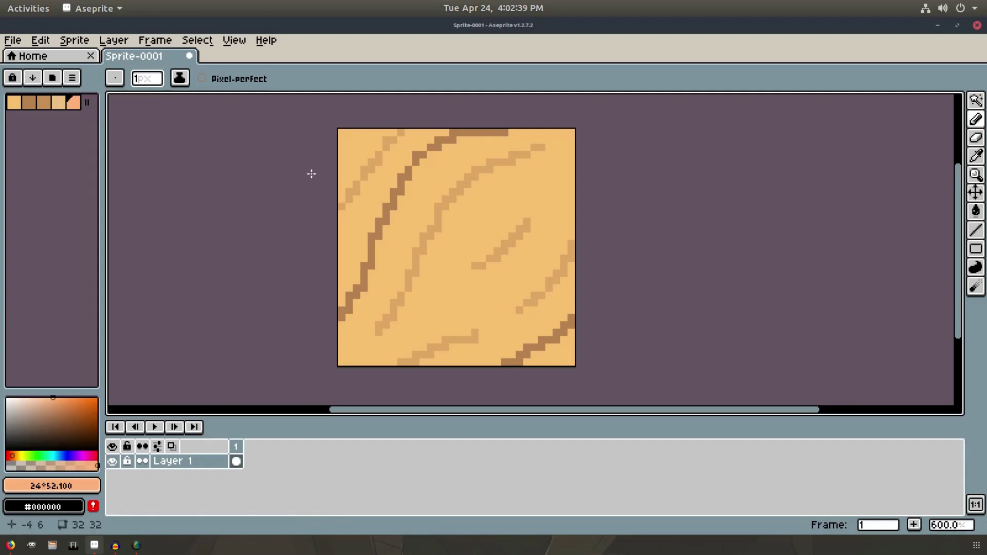
Step: Add a pale peach (HSV 24, 35, 100) and a light cream (HSV 34, 35, 100) to the palette
click(38, 398)
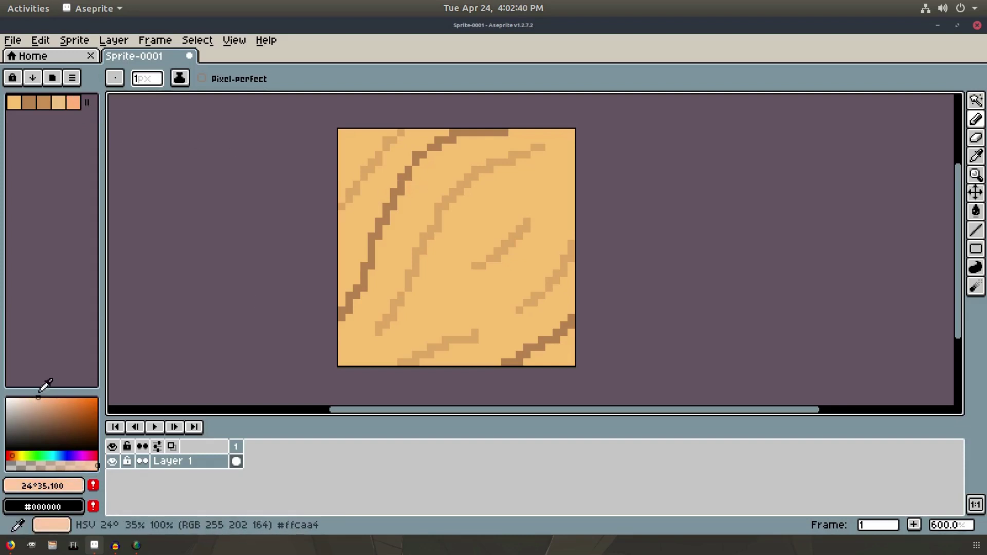
click(93, 486)
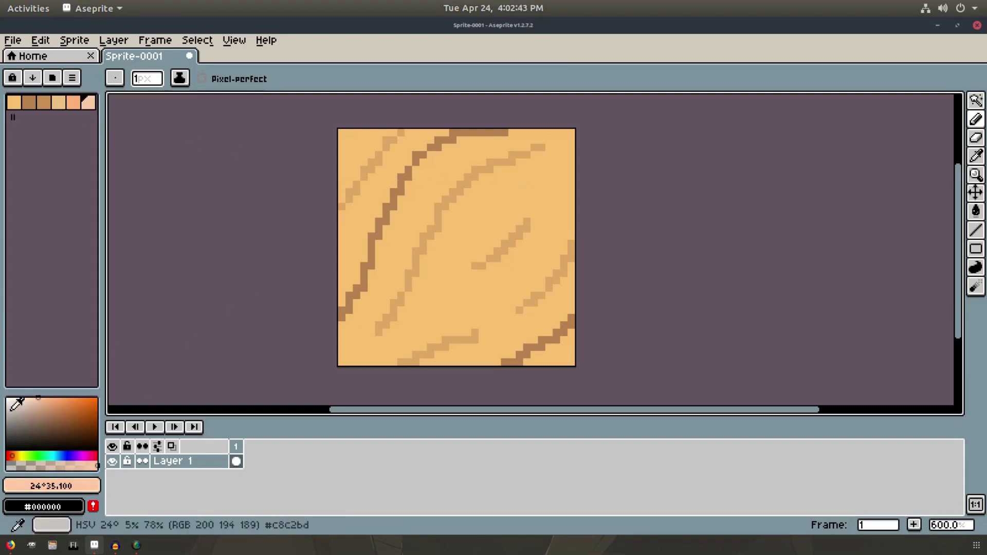
click(14, 456)
click(93, 485)
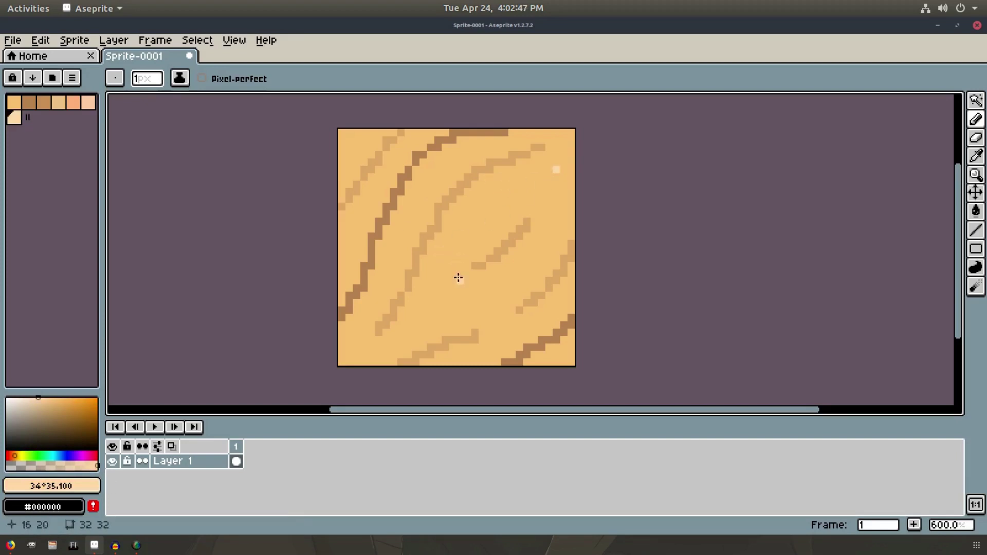
Step: Dot single light-cream pixels in the gaps between the dune lines across the tile
drag(349, 155, 356, 155)
key(ctrl+z)
click(349, 140)
click(564, 354)
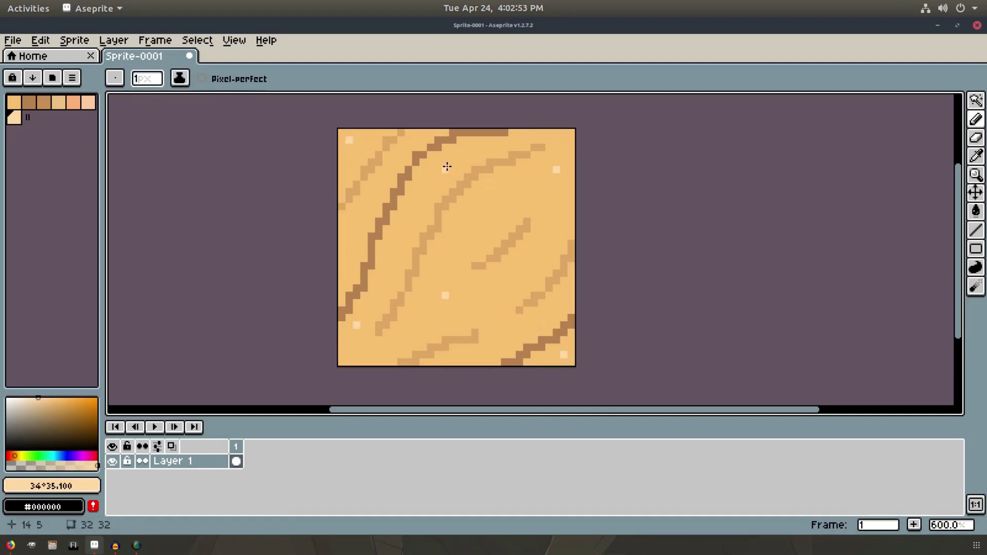
click(538, 259)
Step: Delete the three unused pale sand and peach colours from the palette, keeping the light cream
click(84, 103)
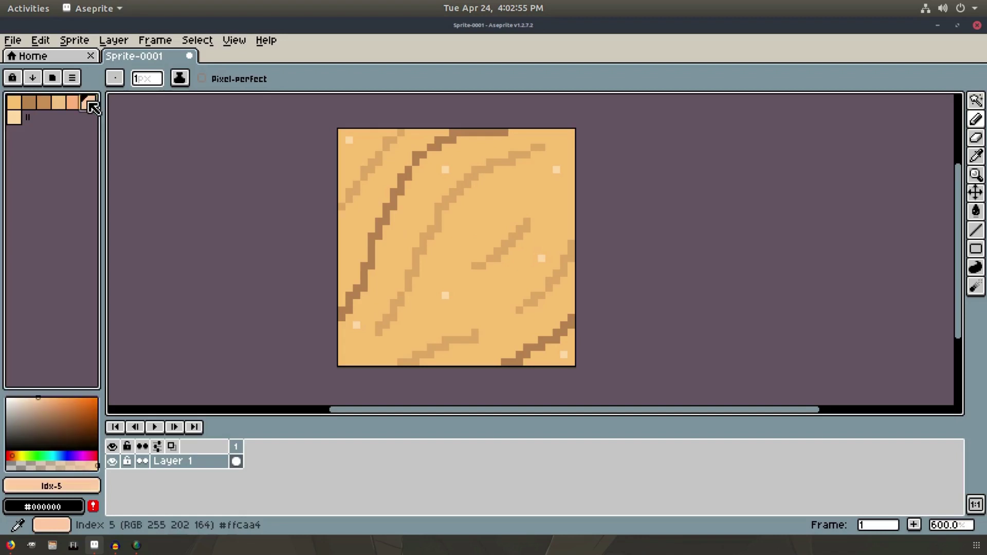
drag(81, 103, 62, 107)
click(61, 105)
key(Delete)
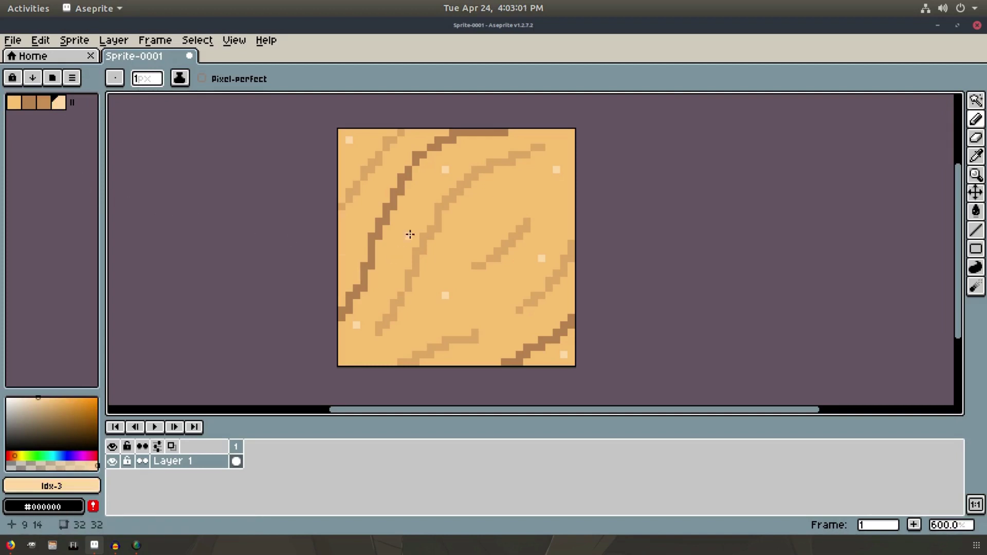
Step: Turn tiled mode back on in both axes for the canvas
click(234, 40)
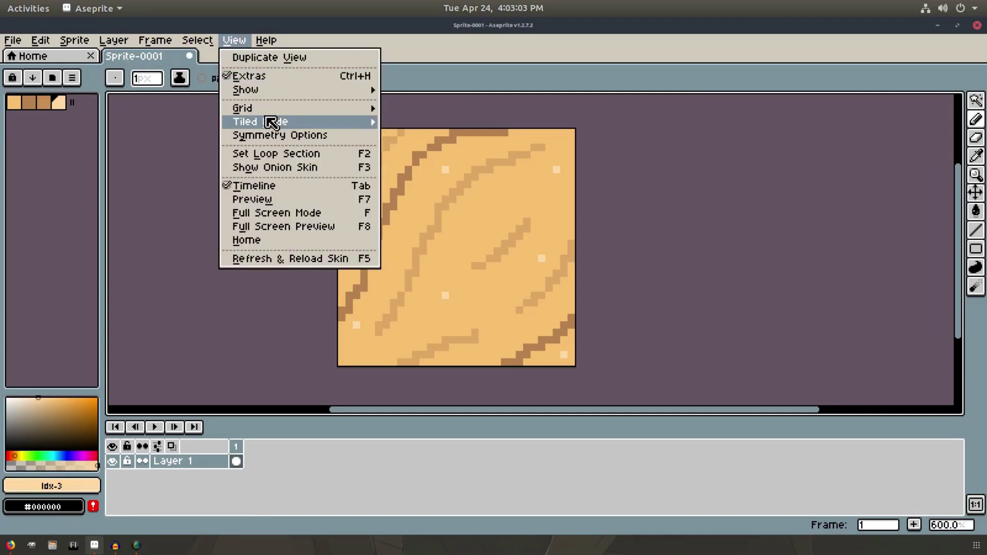
mouse_move(267, 123)
click(463, 135)
scroll(701, 287, down, 3)
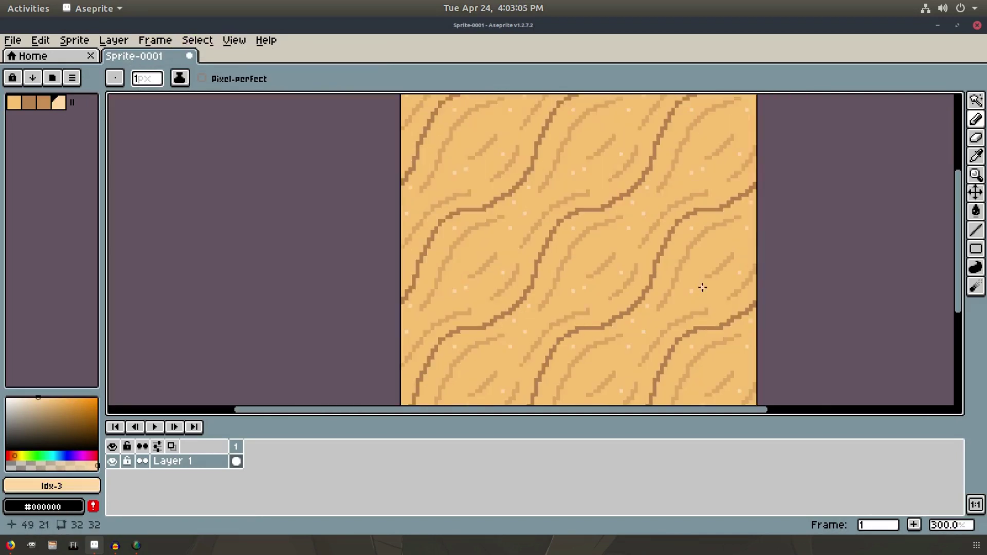
scroll(823, 252, up, 3)
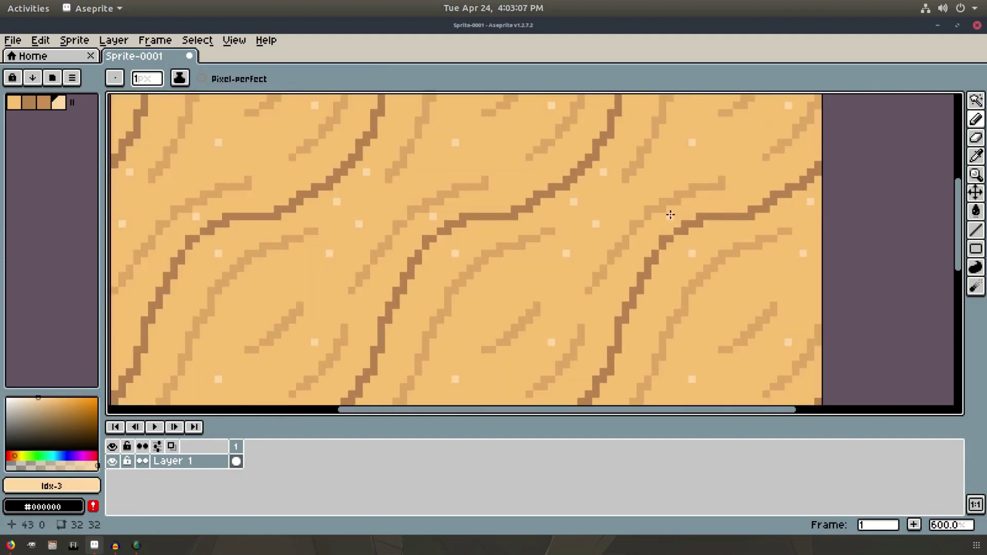
Step: Sample the sand background colour (#f9bf71) and paint over all the light-cream specks on the tile
key(p)
click(587, 245)
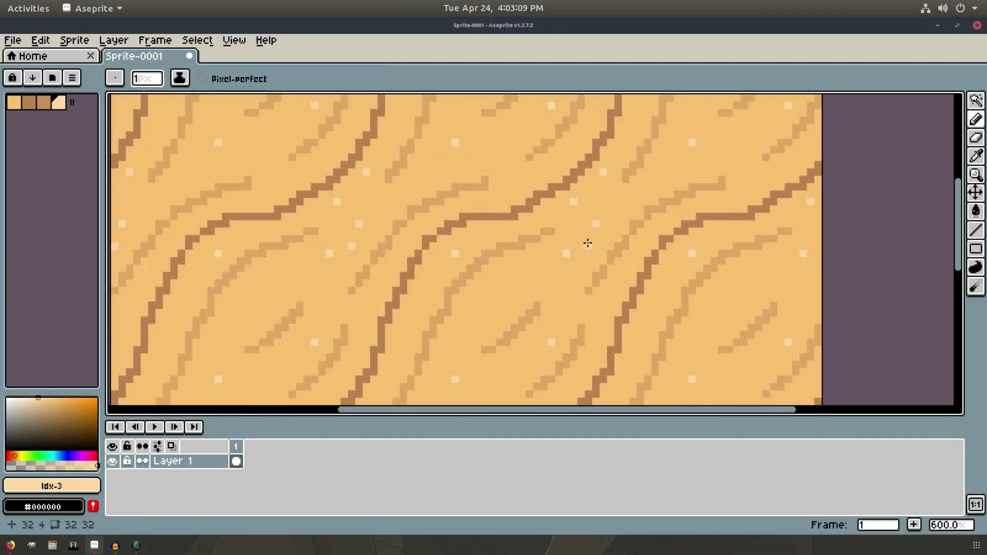
alt+click(599, 195)
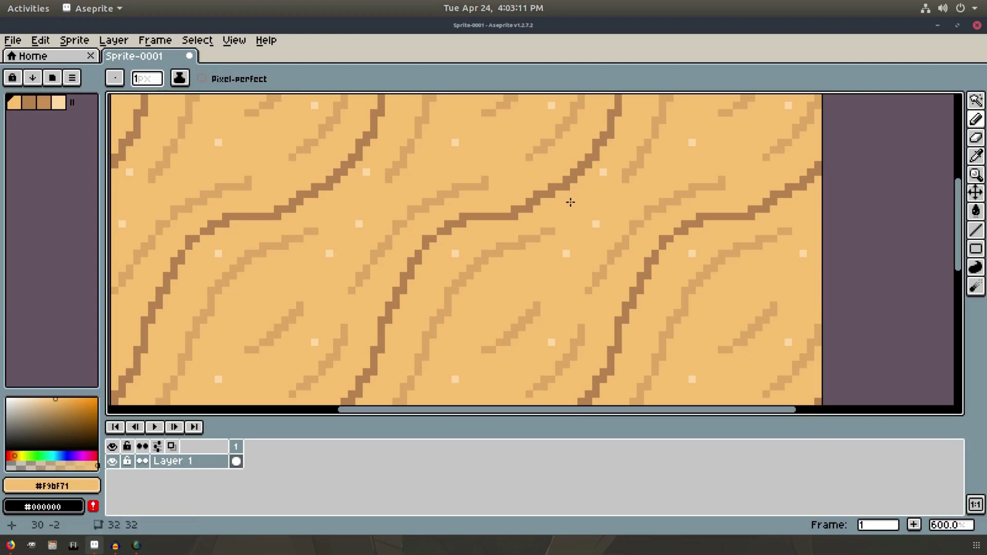
drag(594, 196, 587, 162)
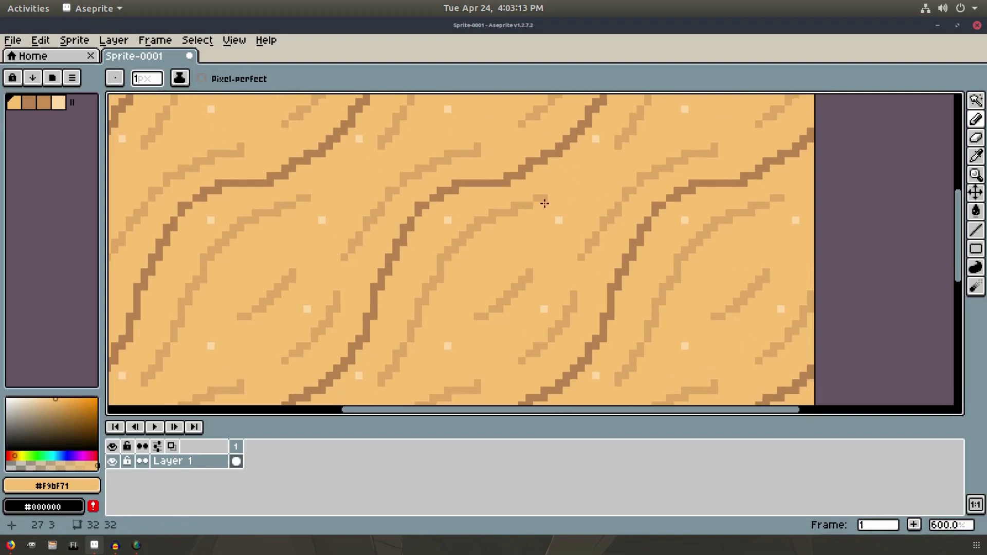
scroll(688, 207, down, 4)
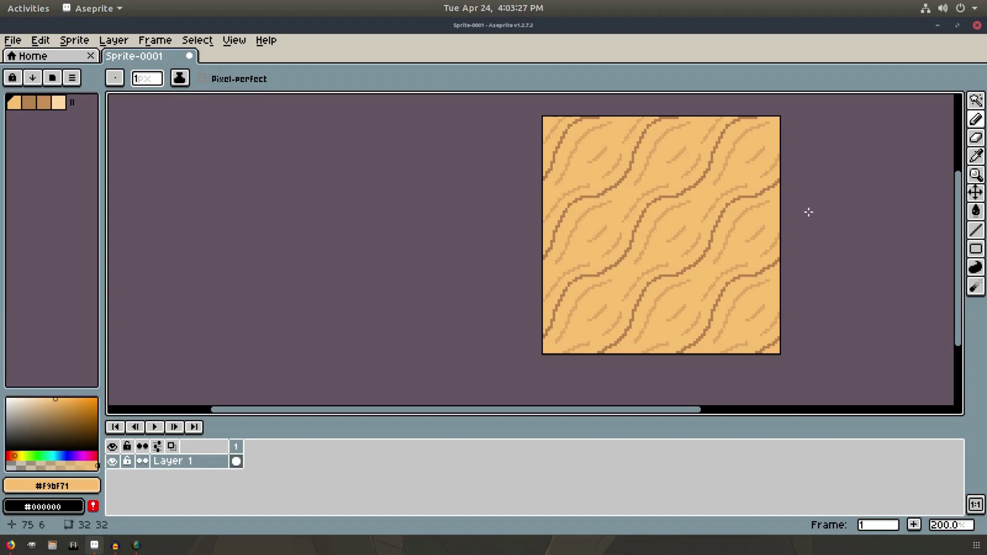
Step: Dot a few single light-cream pixels sparsely between the dune lines of the tile
click(62, 101)
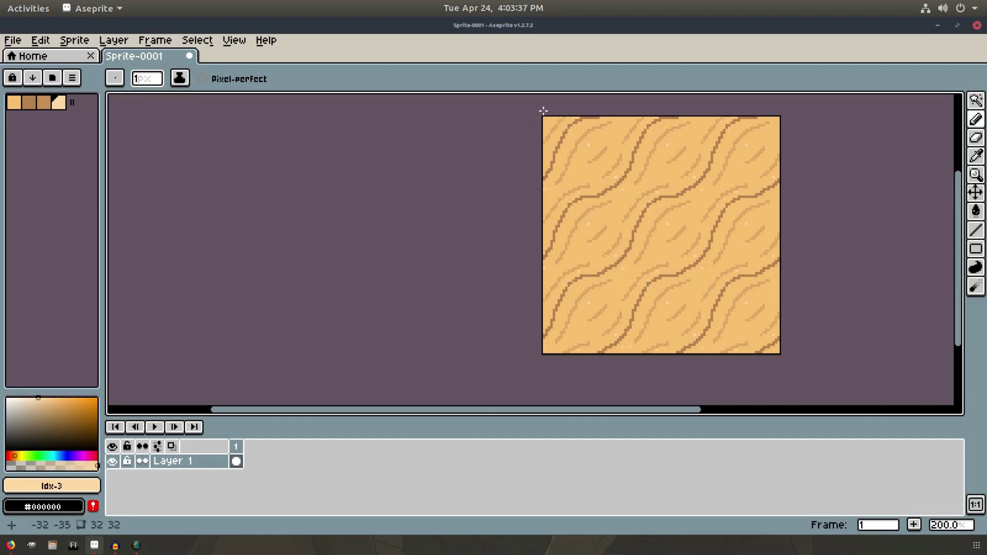
drag(825, 154, 748, 185)
scroll(635, 167, down, 1)
scroll(635, 167, up, 2)
drag(382, 193, 364, 246)
drag(308, 163, 317, 136)
Step: Paint over the dark-brown dune line with the sand background colour, keeping the lighter tan strokes and cream specks
click(29, 103)
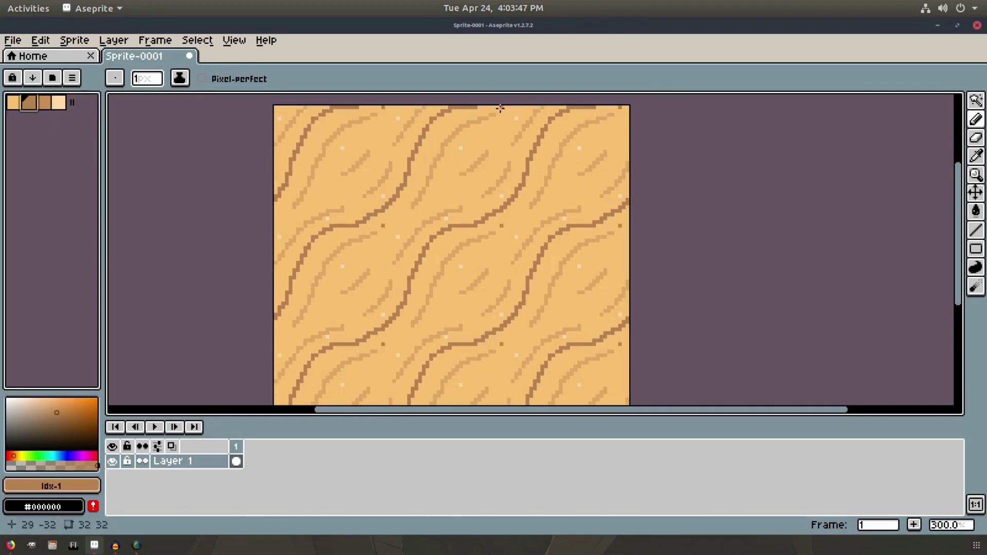
drag(613, 104, 526, 166)
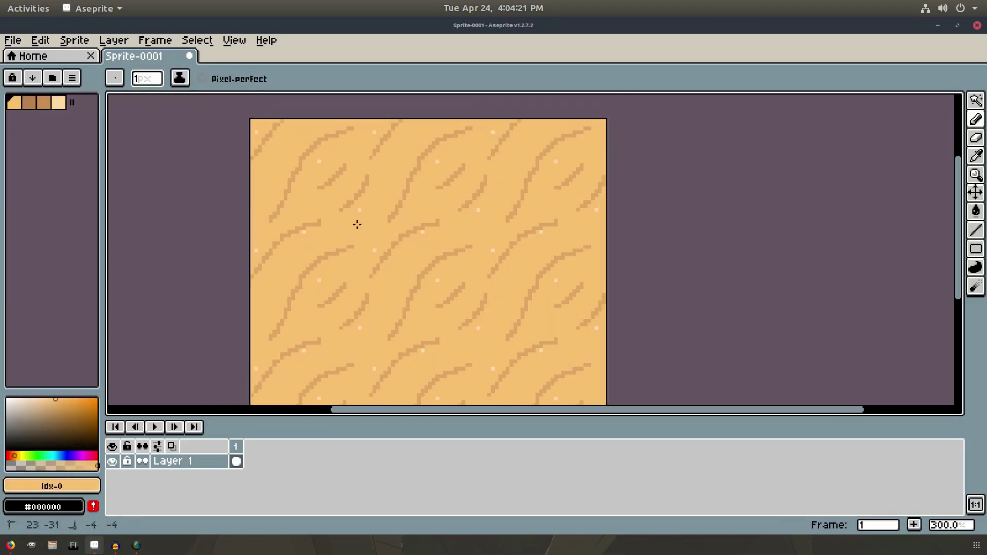
mouse_move(357, 223)
mouse_down()
mouse_move(370, 128)
mouse_move(354, 238)
mouse_up()
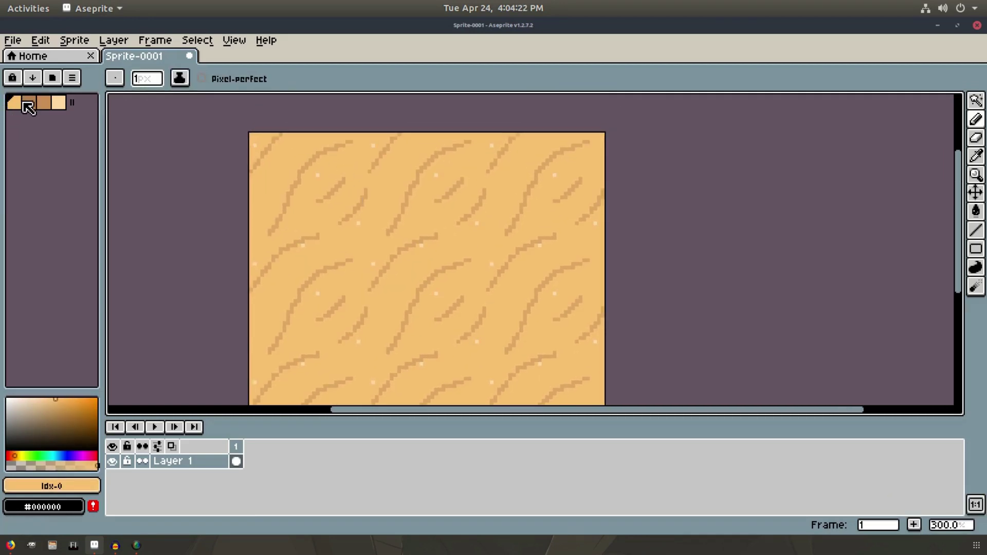
Step: Try a new freehand dark-brown dune line across the tile, undoing the trial strokes
click(25, 103)
click(320, 156)
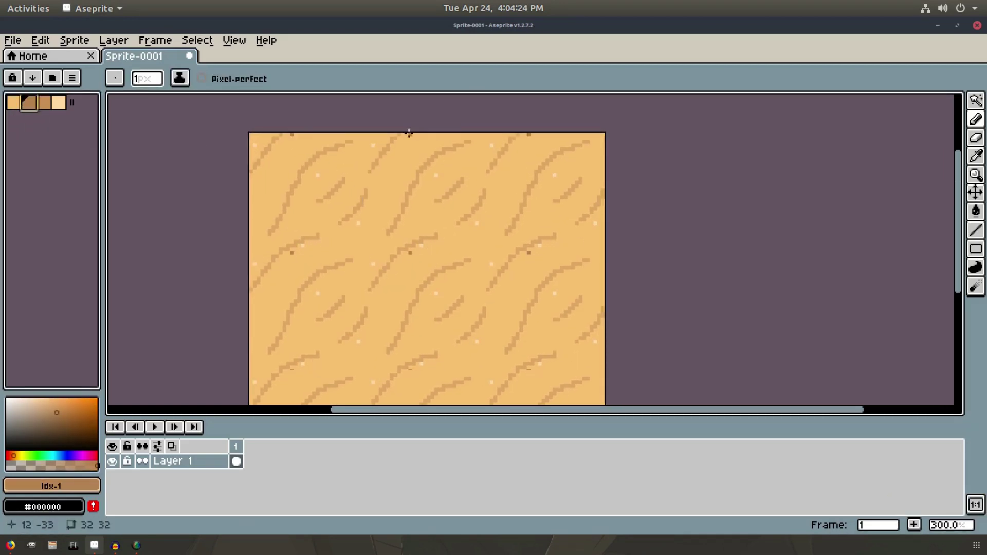
drag(428, 121, 421, 125)
key(ctrl+z)
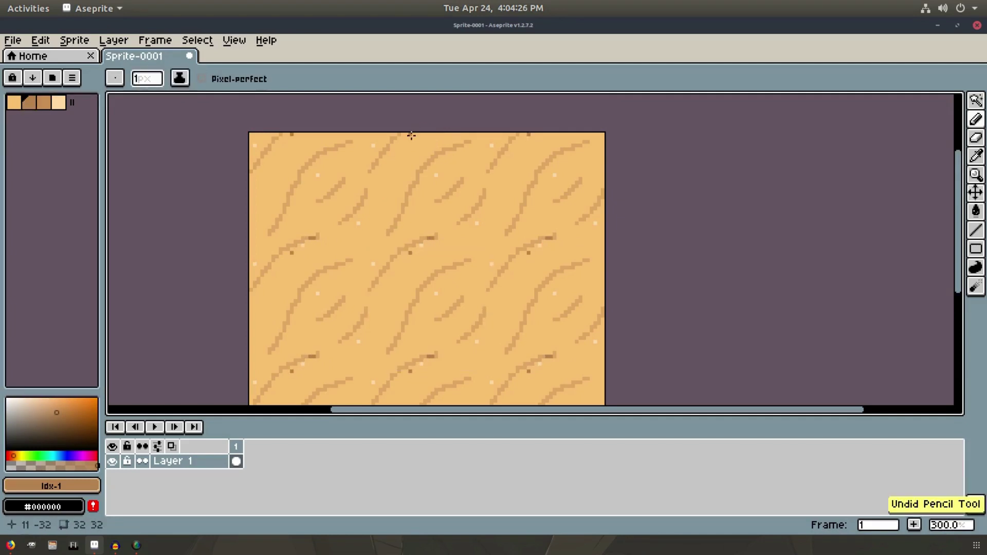
key(ctrl+z)
click(410, 140)
mouse_move(422, 134)
mouse_down()
mouse_move(365, 221)
mouse_move(319, 245)
mouse_move(269, 293)
mouse_move(273, 123)
mouse_move(479, 164)
mouse_move(429, 215)
mouse_move(388, 200)
mouse_up()
key(ctrl+z)
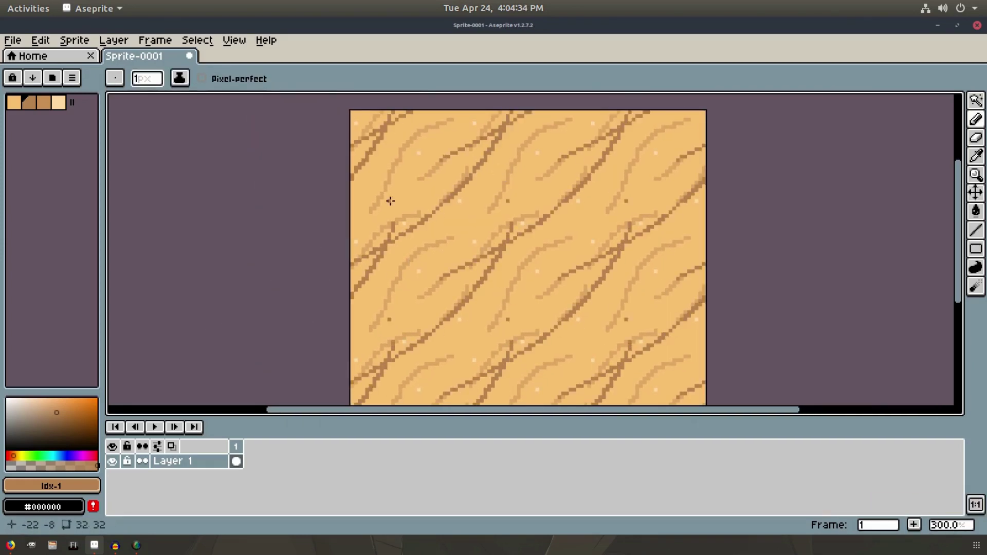
key(ctrl+z)
mouse_move(486, 173)
mouse_down()
mouse_move(496, 157)
mouse_move(452, 211)
mouse_up()
key(ctrl+z)
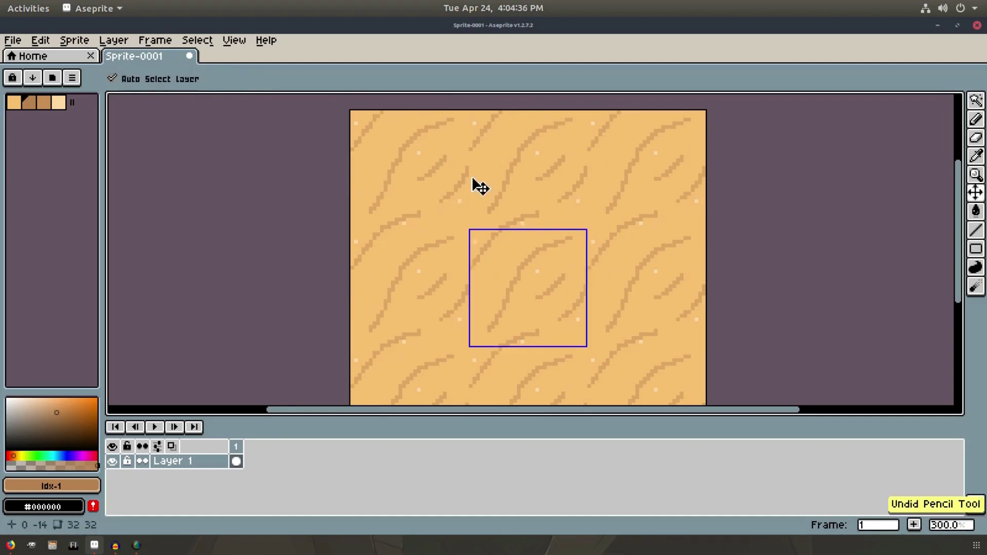
Step: Try several long diagonal dark-brown lines running from the upper edge of the tiled canvas, undoing each attempt
drag(524, 114, 414, 221)
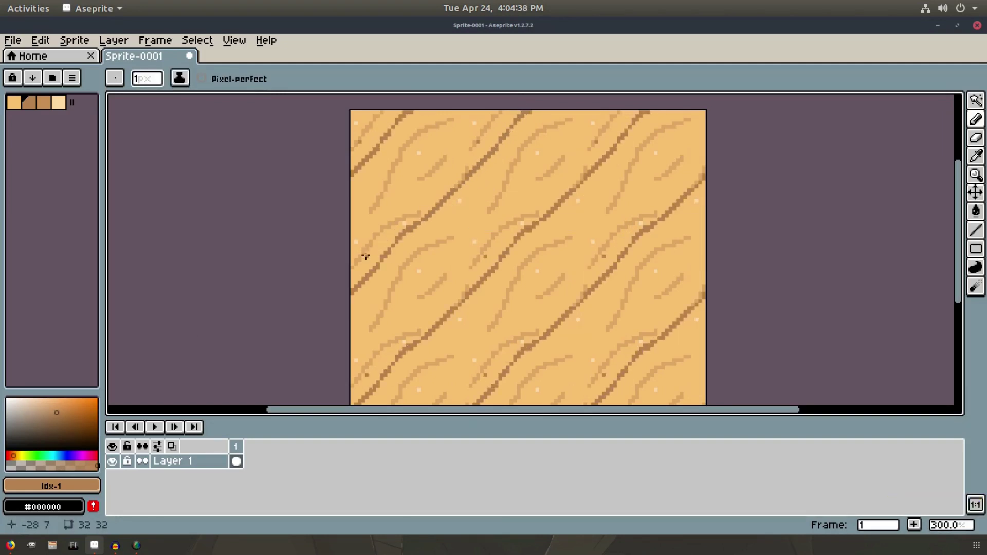
key(ctrl+z)
mouse_move(529, 109)
mouse_down()
mouse_move(501, 147)
mouse_move(394, 234)
mouse_up()
key(ctrl+z)
drag(531, 109, 409, 244)
mouse_move(434, 181)
mouse_down()
mouse_move(405, 106)
mouse_move(385, 212)
mouse_up()
key(ctrl+z)
mouse_move(489, 136)
mouse_down()
mouse_move(423, 215)
mouse_move(377, 251)
mouse_up()
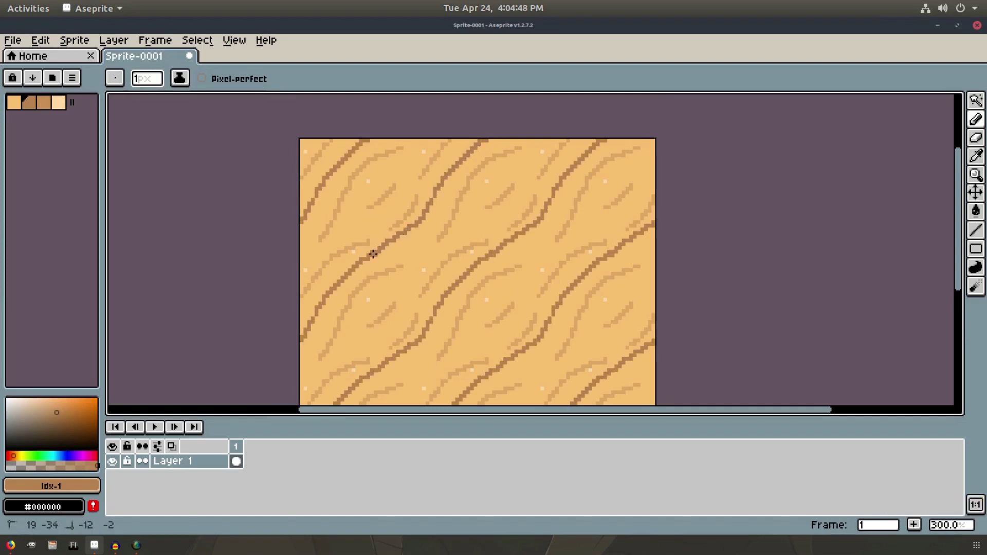
scroll(374, 236, down, 2)
scroll(383, 222, right, 2)
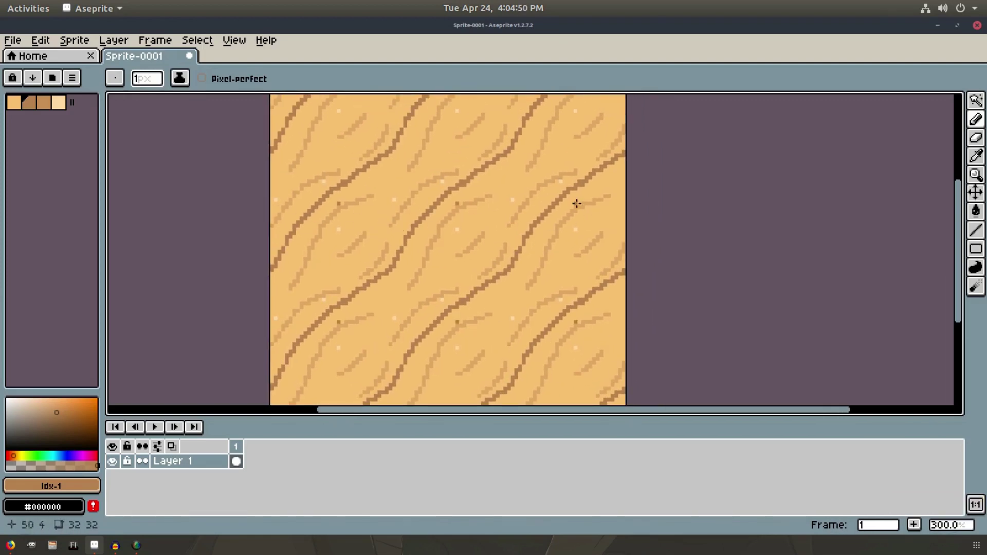
key(ctrl+z)
Step: Turn on Pixel-perfect drawing and draw a continuous S-shaped dark-brown dune line that wraps across the tile edges
scroll(293, 160, left, 1)
scroll(293, 161, up, 2)
click(238, 82)
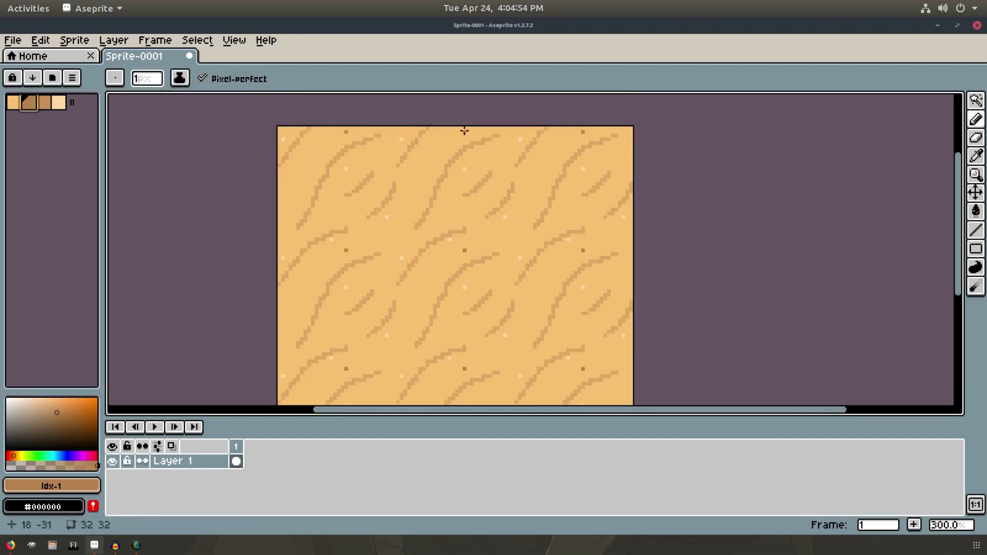
mouse_move(464, 126)
mouse_down()
mouse_move(419, 165)
mouse_move(397, 210)
mouse_move(348, 246)
mouse_up()
mouse_move(390, 183)
mouse_down()
mouse_move(389, 119)
mouse_move(389, 245)
mouse_up()
scroll(389, 246, down, 2)
scroll(416, 97, right, 1)
scroll(498, 159, down, 3)
scroll(569, 178, up, 2)
drag(589, 179, 927, 248)
scroll(858, 201, up, 1)
Step: Sample the light tan stroke colour (#dea662) and darken it to HSV 32°, 54%, 76% for the pencil
key(v)
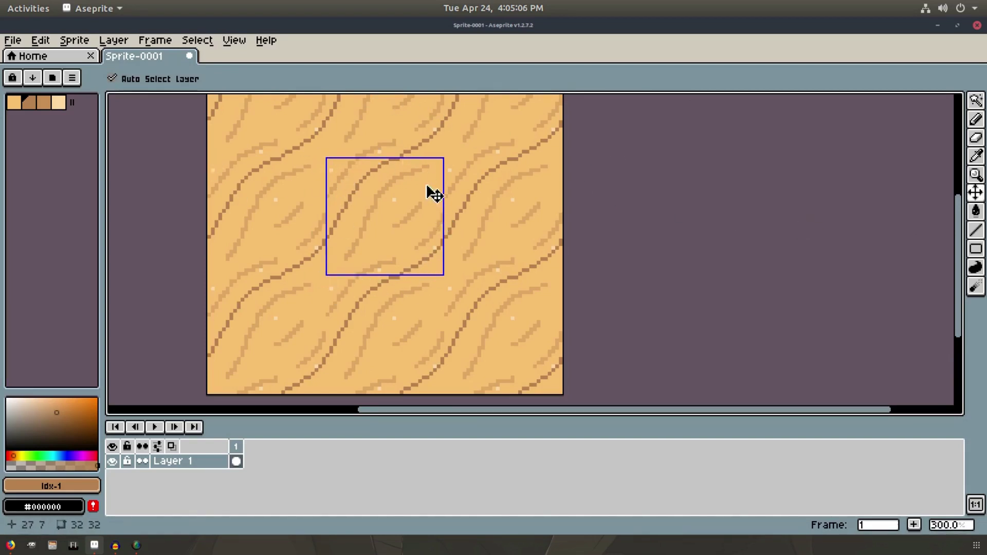
key(b)
click(388, 241)
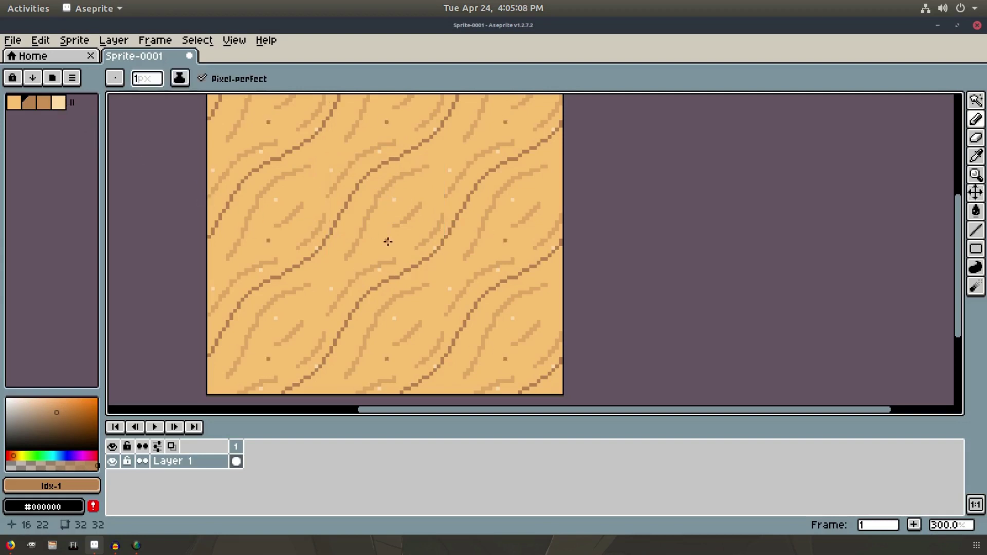
key(p)
click(550, 313)
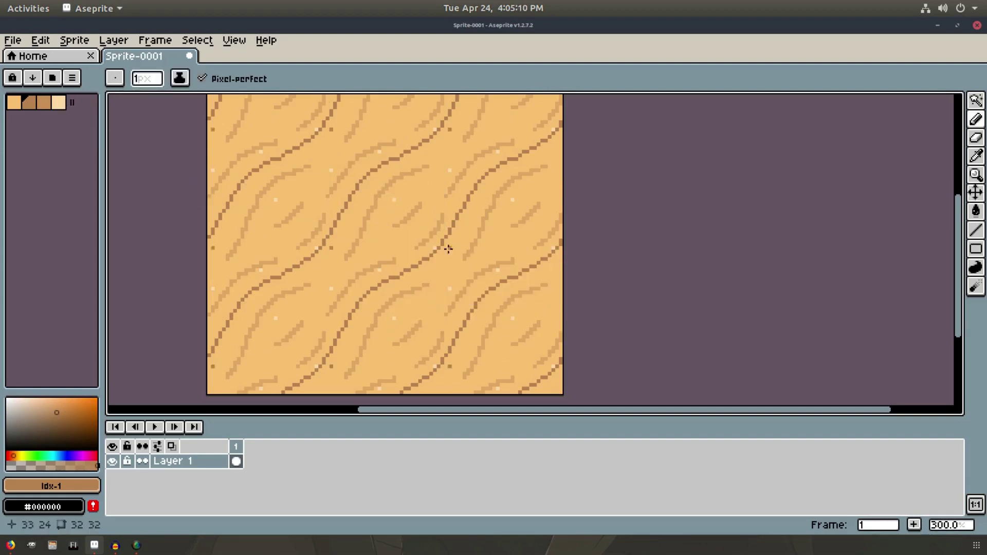
key(i)
click(392, 186)
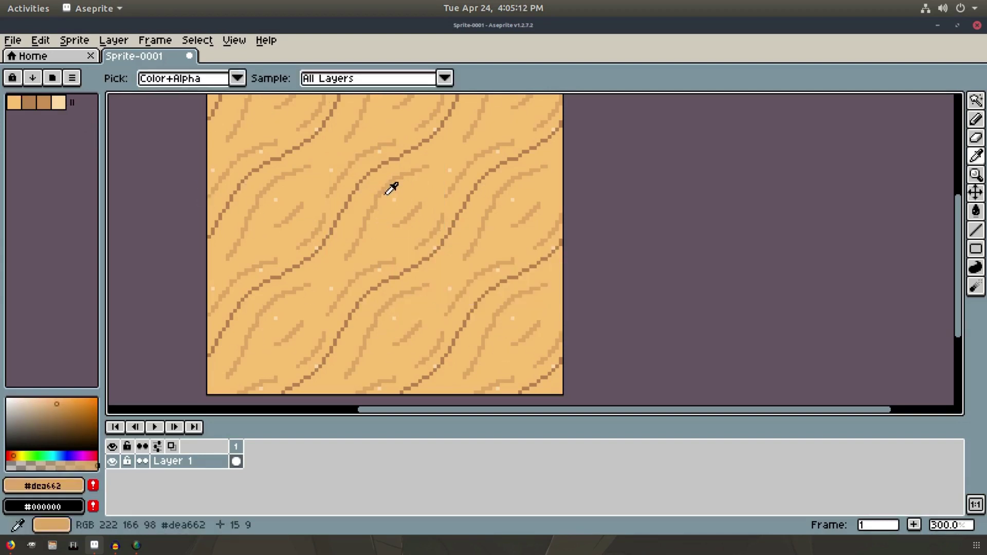
click(55, 410)
key(g)
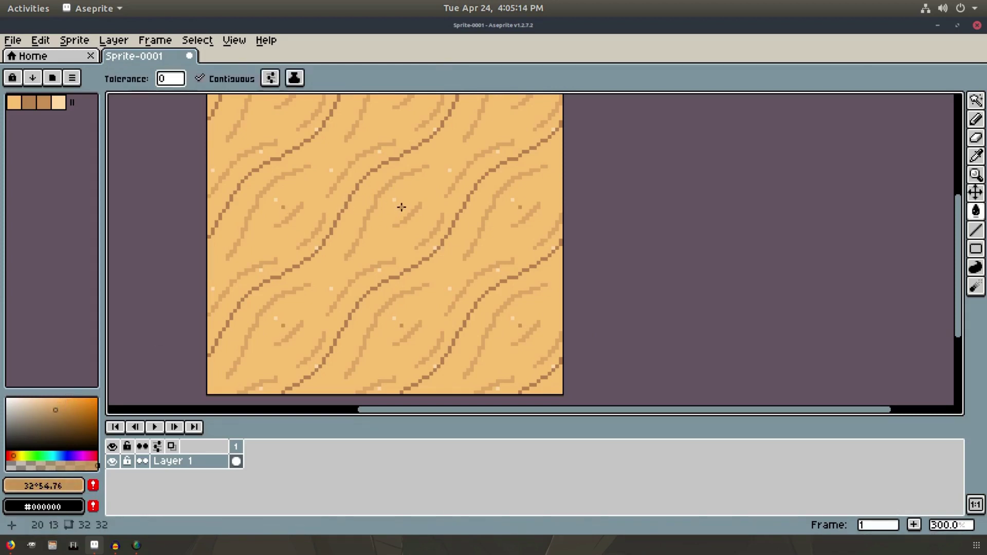
key(v)
key(b)
Step: Draw many short mid-tan strokes between and alongside the dark dune lines, following their curves
drag(423, 189, 368, 232)
key(ctrl+z)
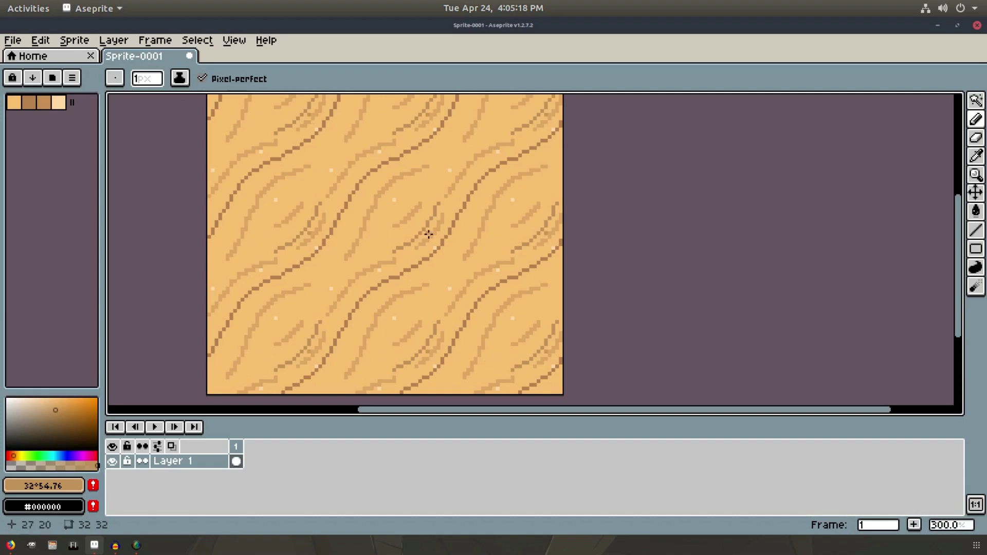
drag(431, 246, 358, 282)
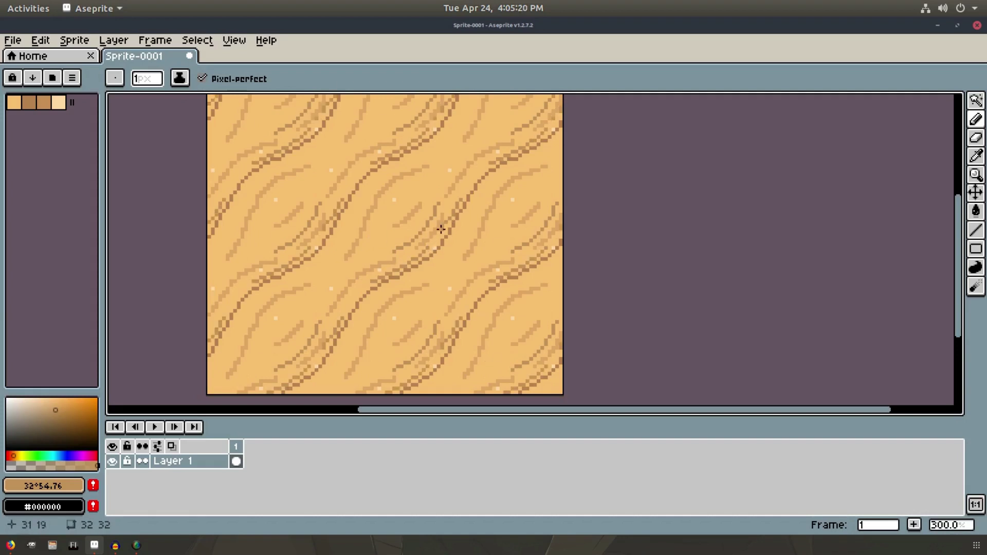
mouse_move(421, 162)
mouse_down()
mouse_move(331, 267)
mouse_move(358, 201)
mouse_move(317, 277)
mouse_up()
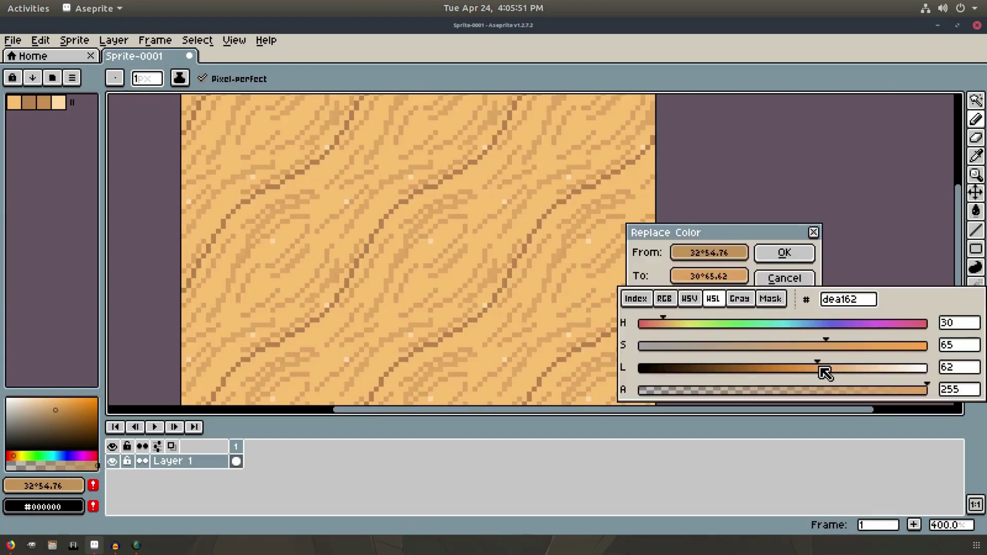
Step: Replace the mid-tan stroke colour with #d49659 (HSL 30, 59, 59) throughout the tile
drag(820, 368, 812, 347)
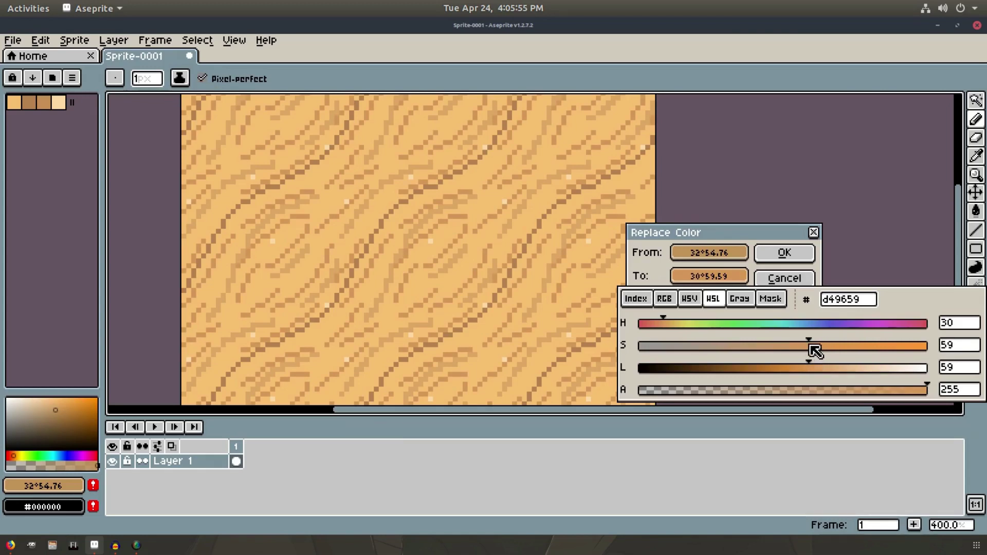
click(785, 252)
scroll(587, 202, down, 2)
scroll(573, 203, up, 2)
drag(497, 214, 594, 220)
scroll(528, 242, up, 1)
scroll(574, 219, up, 1)
scroll(574, 220, down, 1)
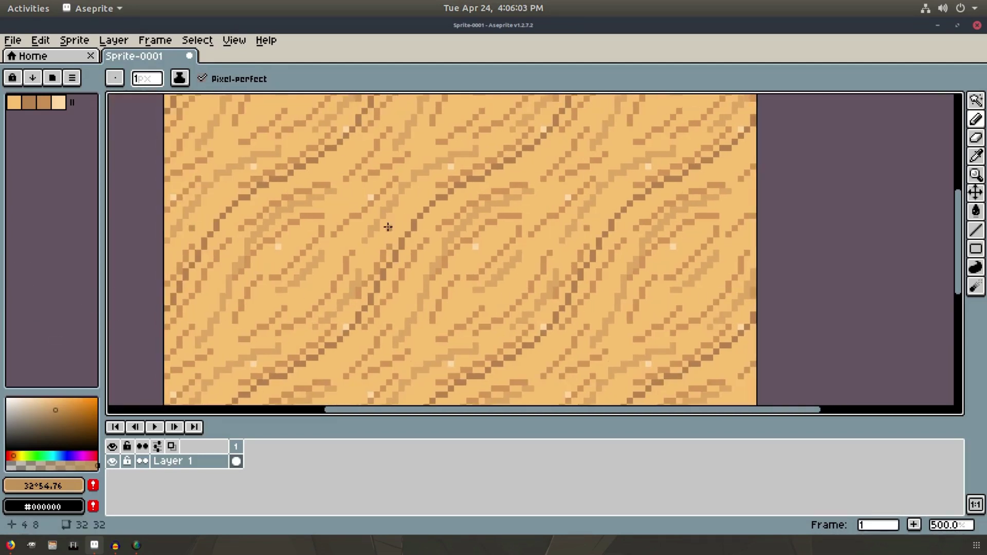
Step: Sample the sand background (#f9bf71) and shift it to a pale-yellow highlight colour of HSV 49°, 47%, 100%
key(p)
click(587, 245)
key(i)
click(405, 212)
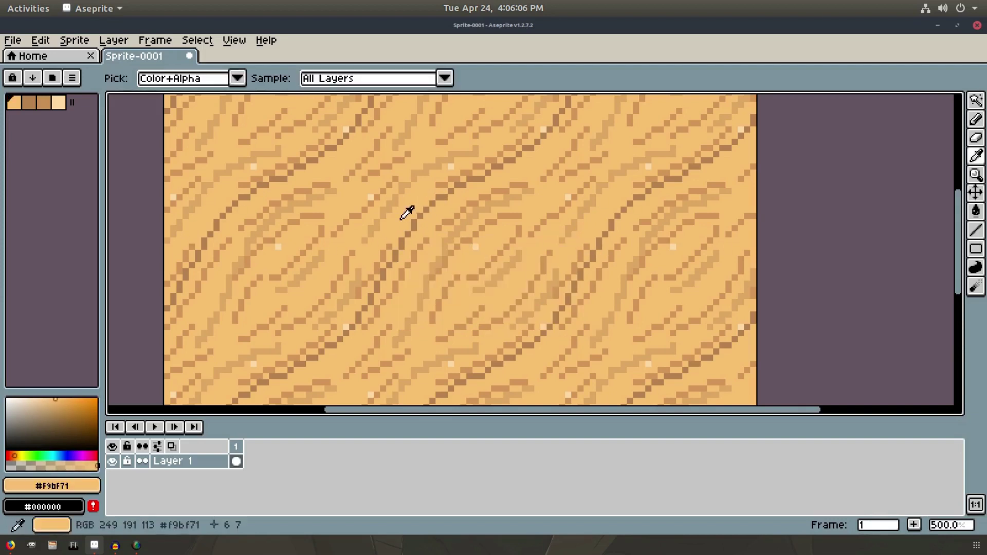
click(47, 401)
click(14, 455)
key(b)
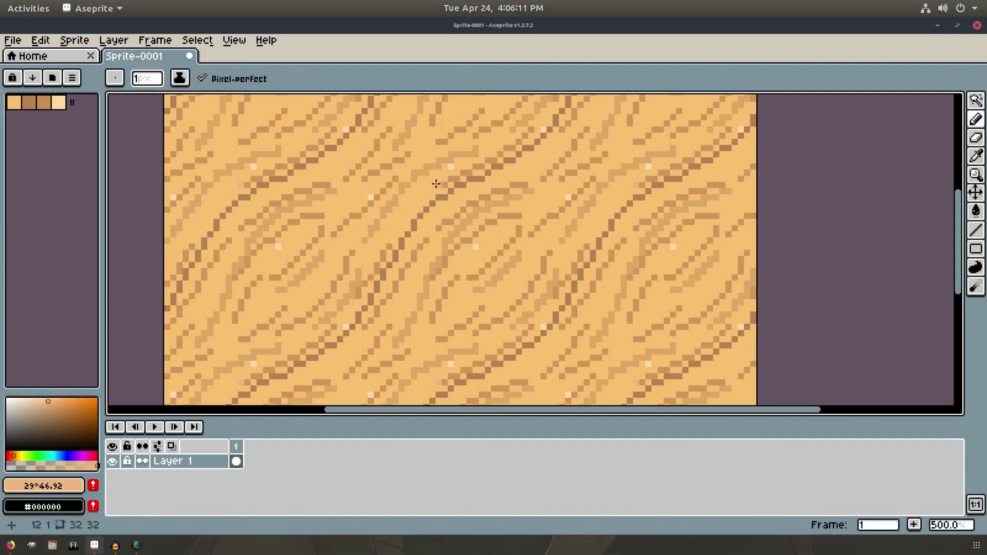
click(14, 456)
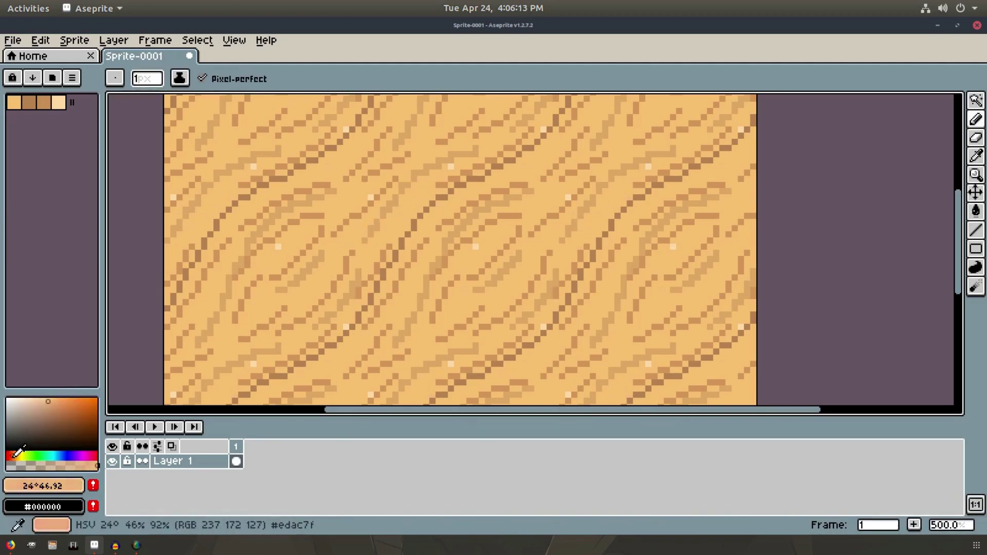
click(14, 456)
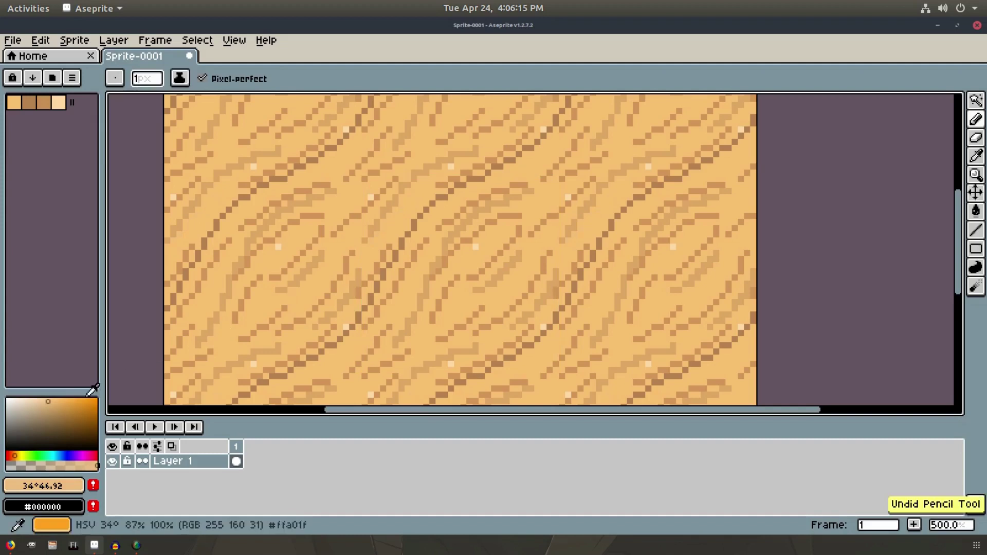
drag(53, 401, 59, 397)
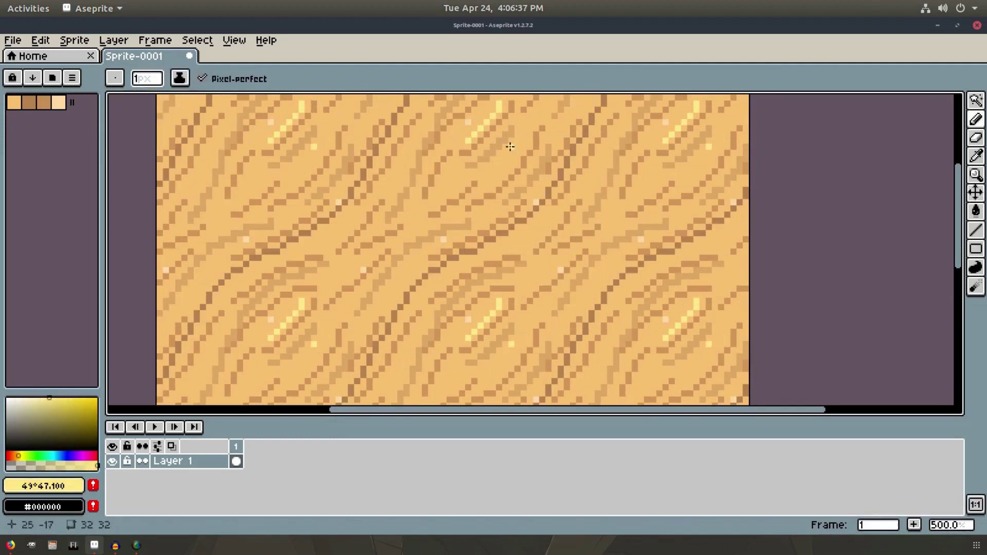
Step: Draw pale-yellow highlight strokes in the gaps between the brown dune lines, following their curves across the whole tile
mouse_move(532, 130)
mouse_down()
mouse_move(362, 232)
mouse_move(449, 180)
mouse_move(394, 226)
mouse_up()
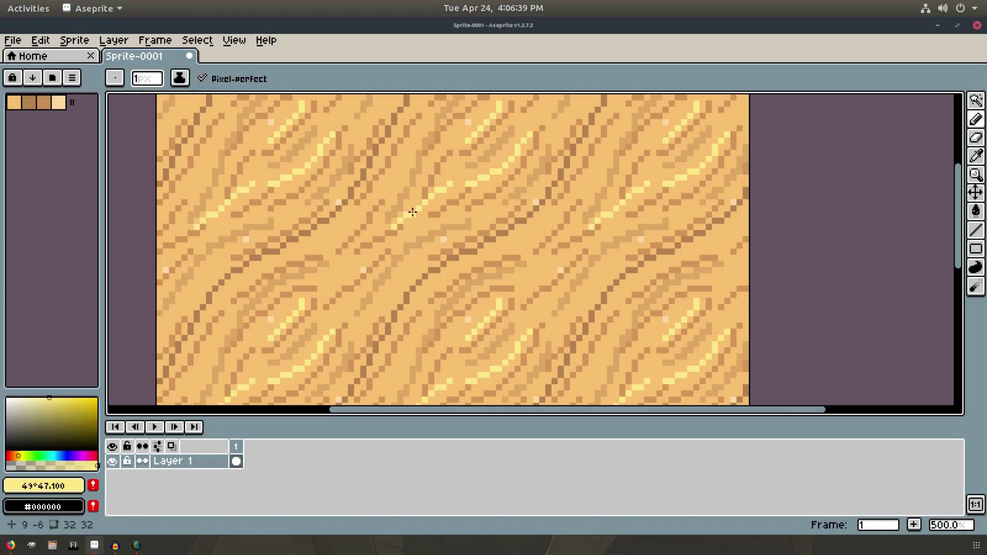
mouse_move(413, 165)
mouse_down()
mouse_move(292, 318)
mouse_move(367, 206)
mouse_move(290, 298)
mouse_move(349, 264)
mouse_move(321, 295)
mouse_up()
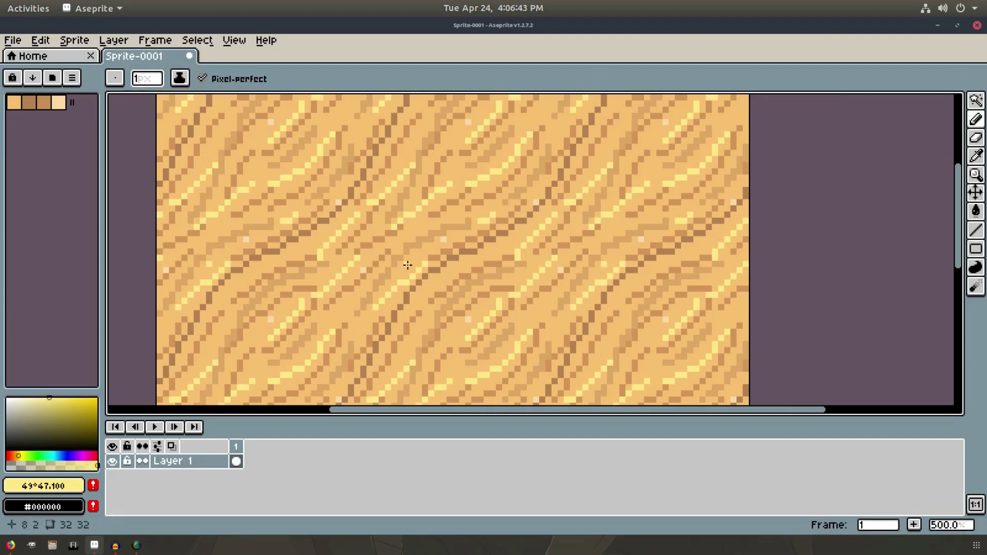
drag(487, 251, 403, 313)
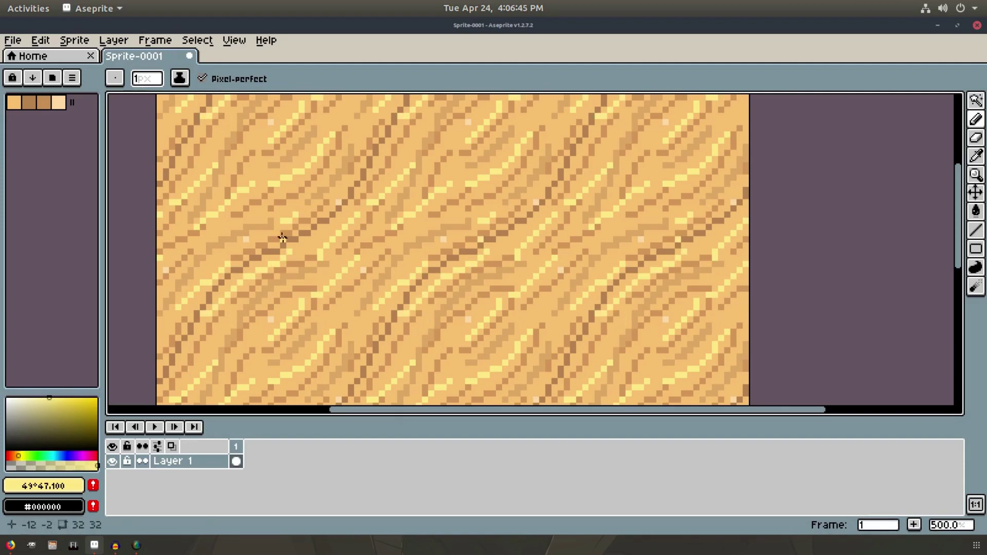
drag(323, 234, 304, 244)
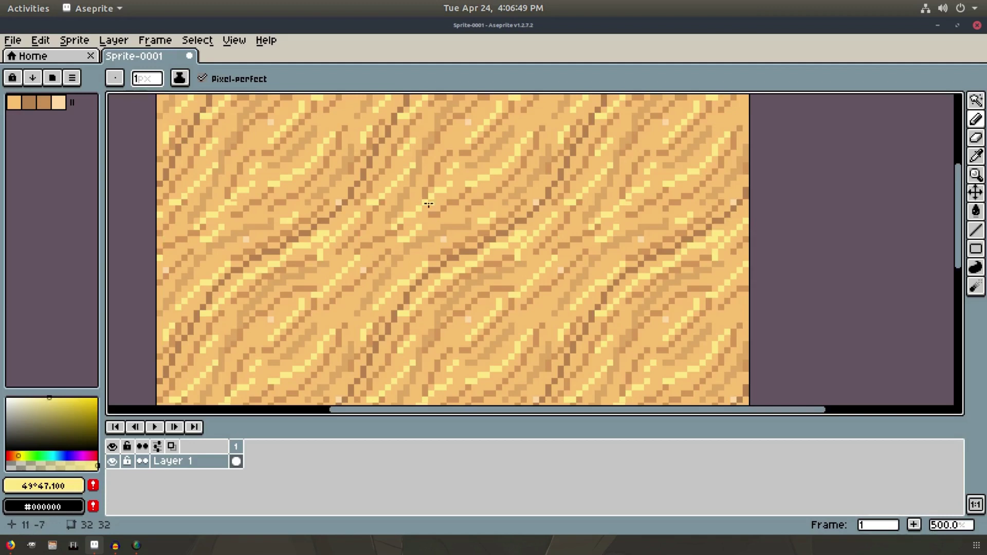
scroll(464, 135, right, 2)
drag(463, 135, 477, 201)
drag(515, 136, 493, 156)
drag(571, 98, 560, 110)
mouse_move(382, 234)
mouse_down()
mouse_move(422, 125)
mouse_move(418, 155)
mouse_up()
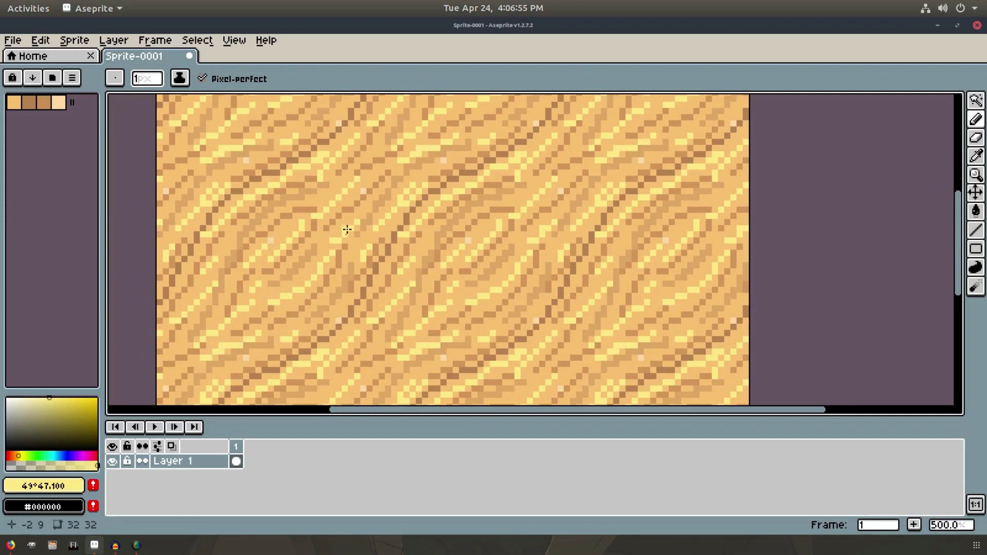
drag(350, 226, 363, 169)
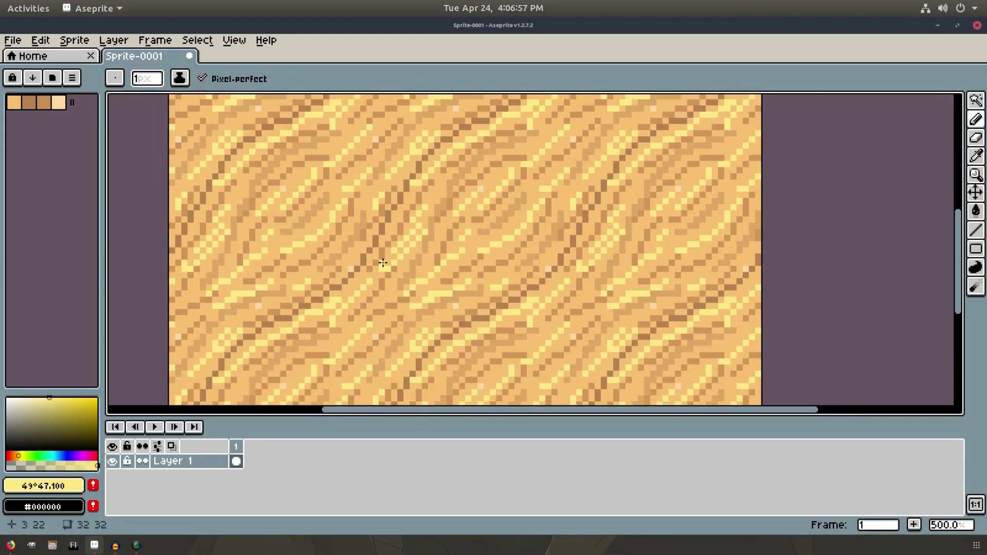
scroll(370, 203, down, 1)
scroll(370, 203, left, 1)
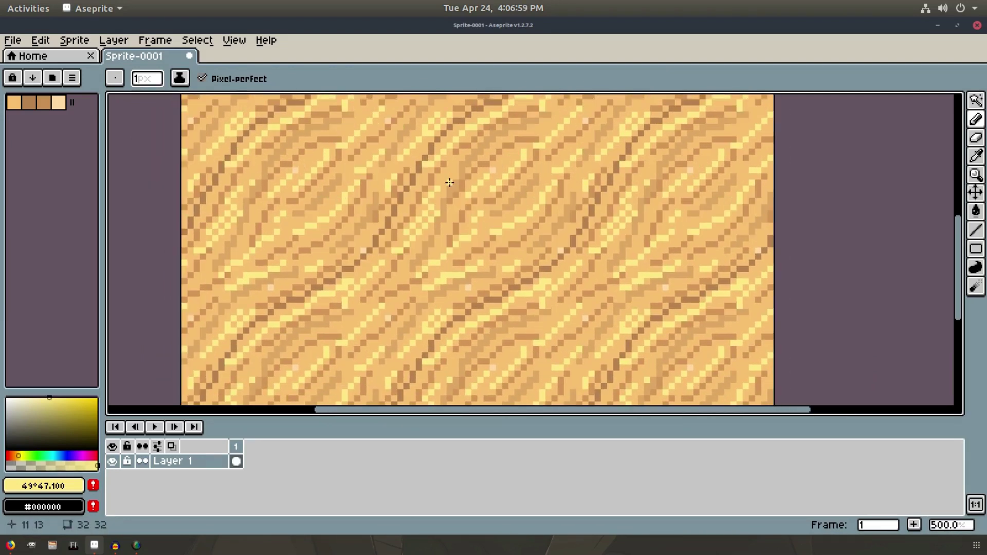
scroll(579, 201, down, 3)
scroll(624, 201, up, 2)
drag(531, 201, 555, 283)
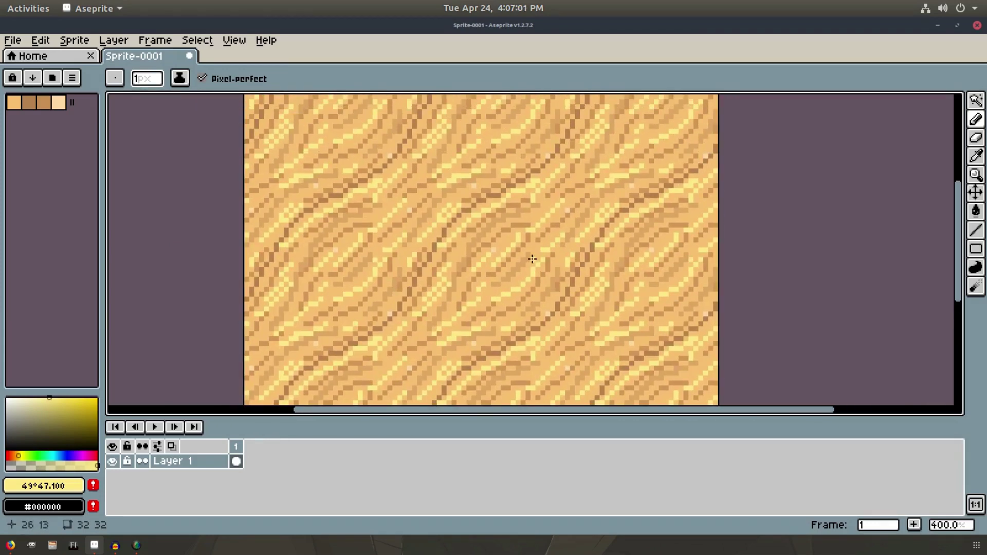
Step: Turn off tiled mode so that only the single 32×32 sand tile is displayed
key(v)
click(202, 40)
mouse_move(234, 40)
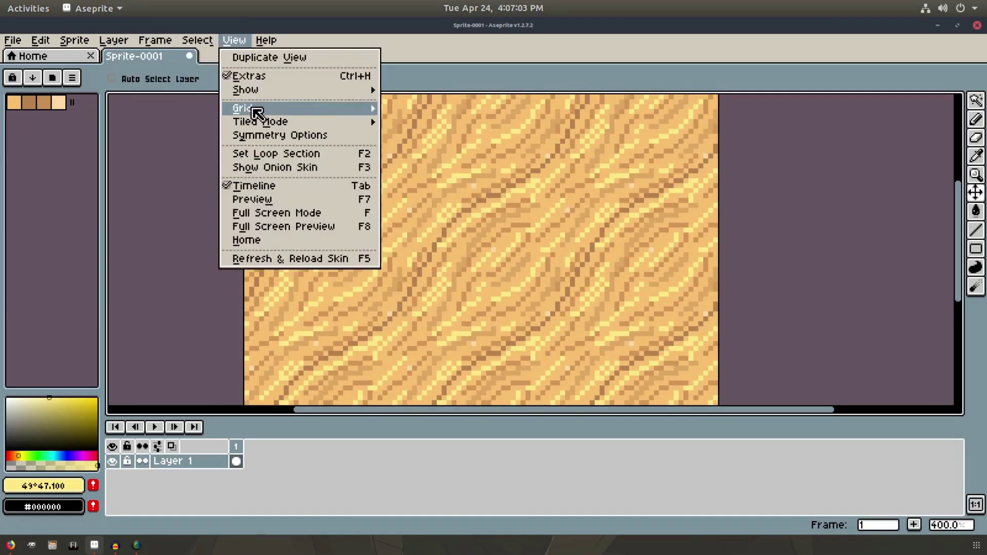
mouse_move(268, 126)
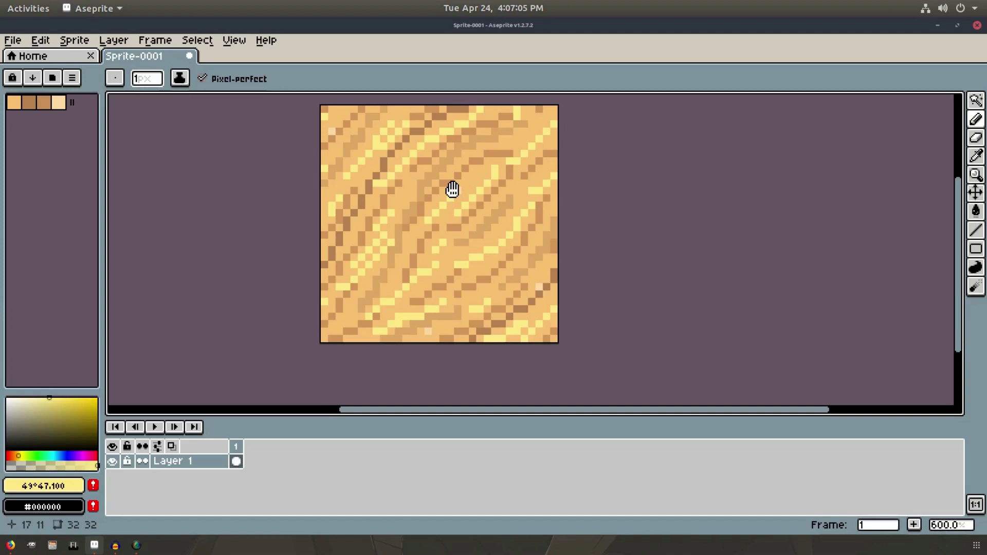
scroll(463, 190, down, 3)
drag(536, 211, 492, 206)
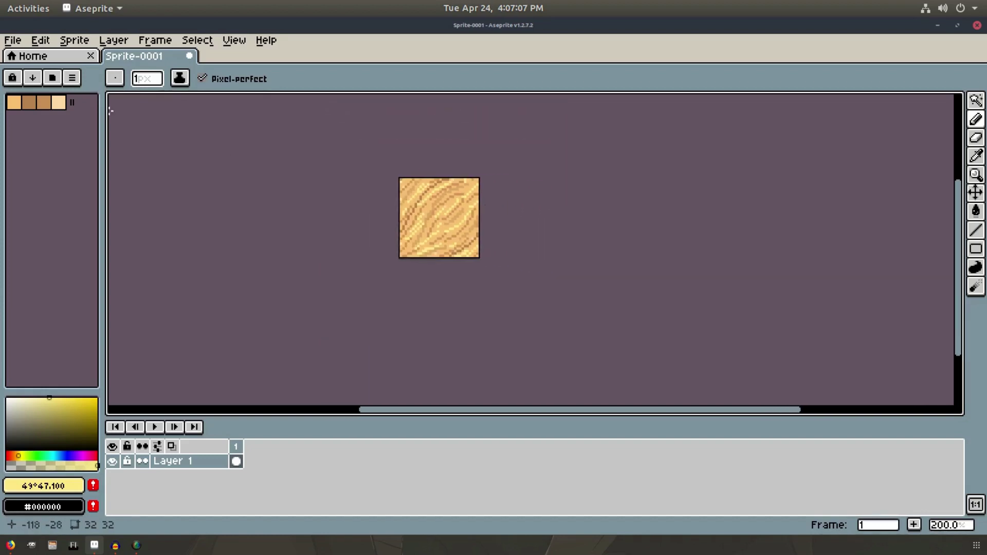
Step: Start a colour replacement for the pale-yellow highlights and sample the sand background (#f9bf71) as the new colour
click(70, 42)
mouse_move(49, 42)
click(107, 282)
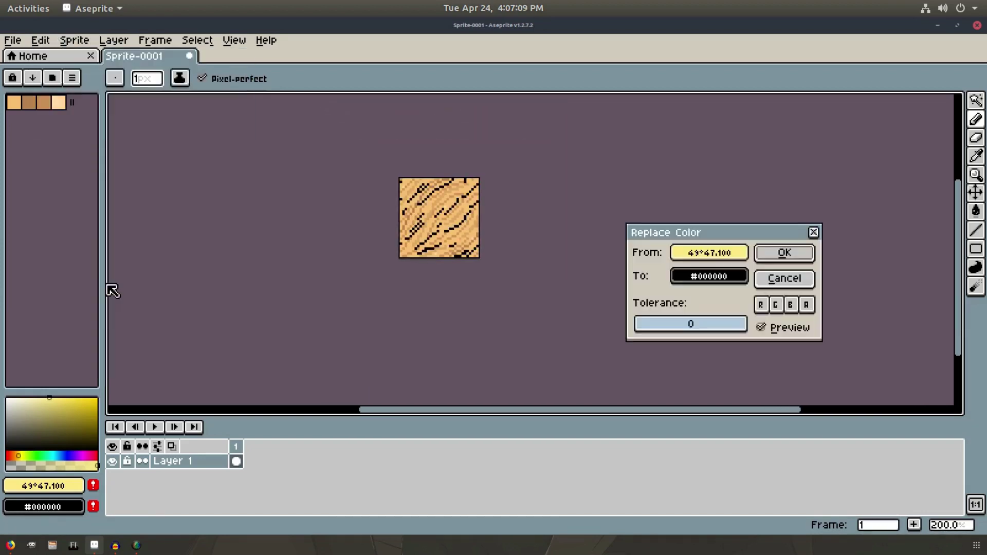
drag(725, 283, 447, 229)
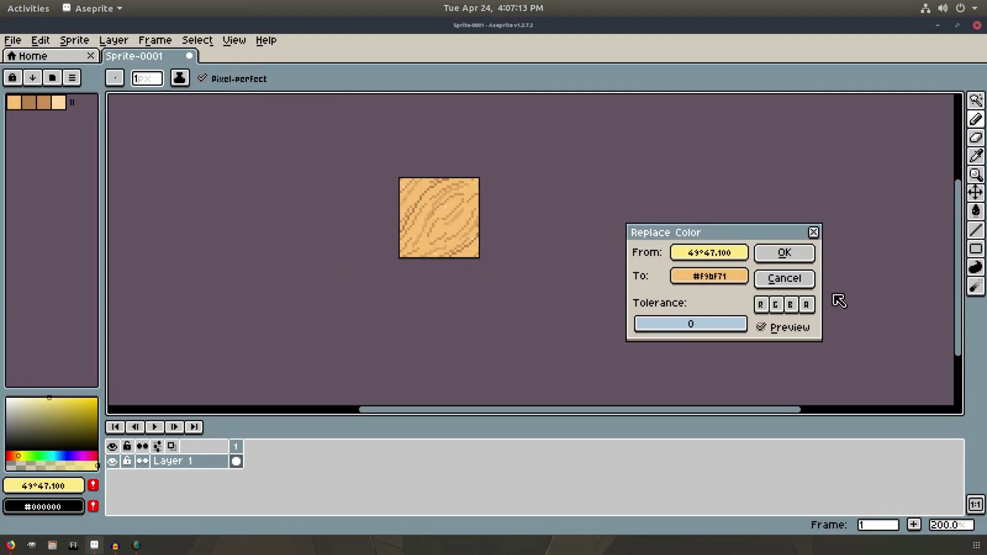
Step: Adjust the replacement highlight colour to HSV 40°, 45%, 99% and apply it to the tile
click(715, 276)
drag(857, 342, 877, 352)
drag(776, 372, 805, 370)
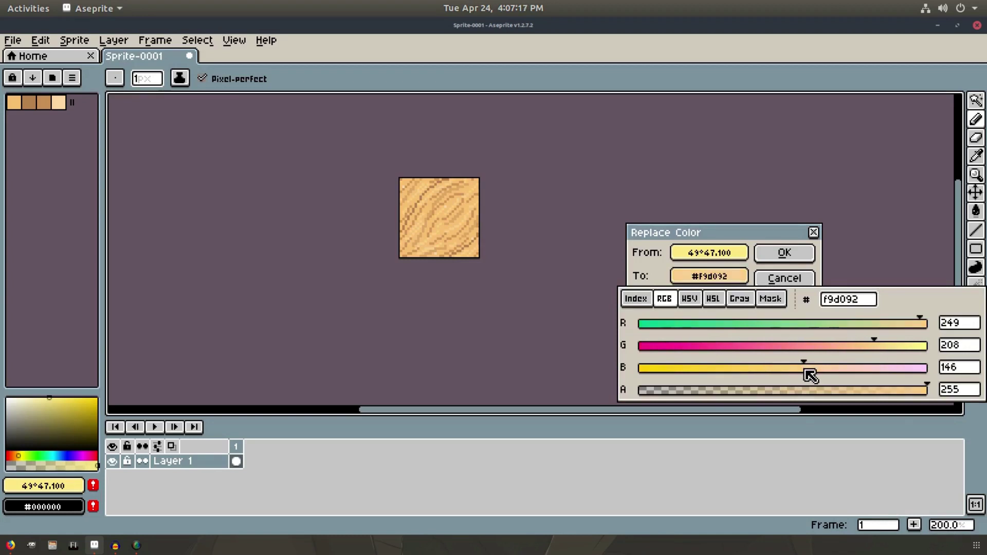
drag(929, 334, 884, 353)
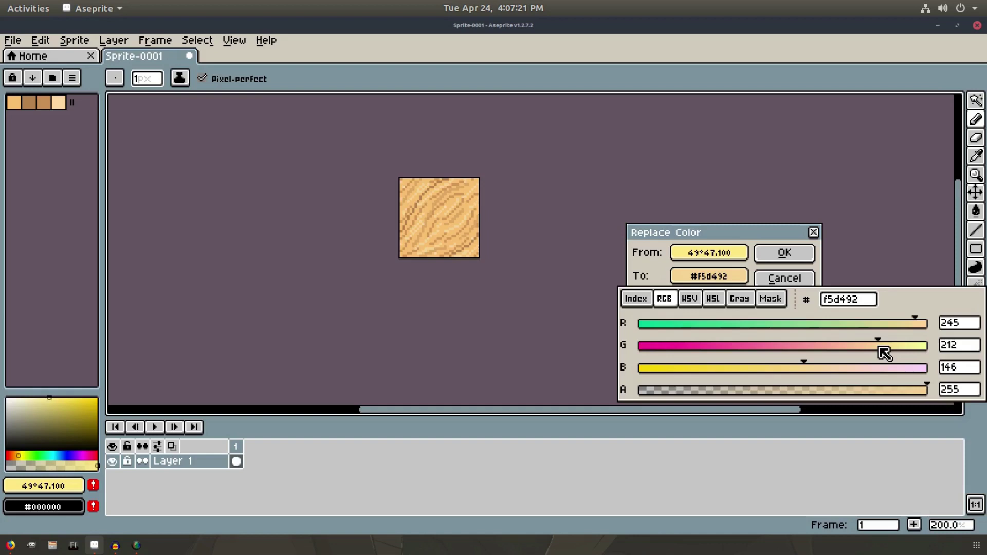
click(689, 299)
drag(753, 347, 777, 351)
drag(913, 367, 922, 368)
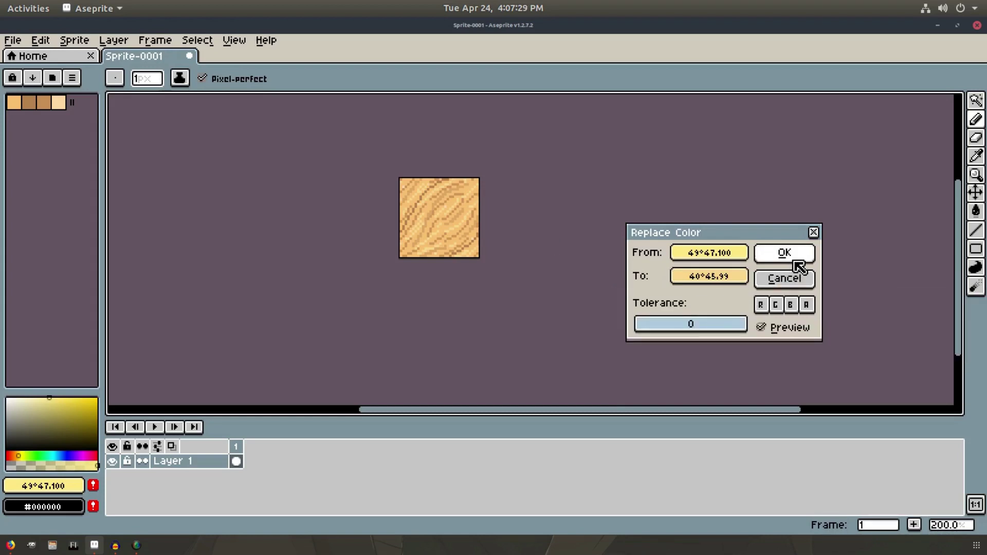
click(770, 327)
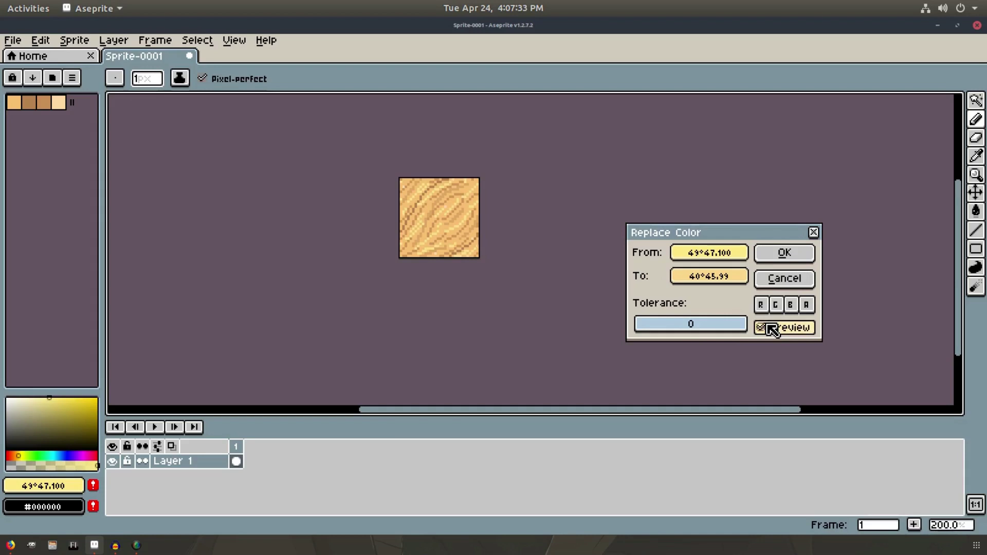
click(792, 257)
Step: Turn tiled mode back on in both axes and check the recoloured texture as a repeating pattern
scroll(535, 229, up, 3)
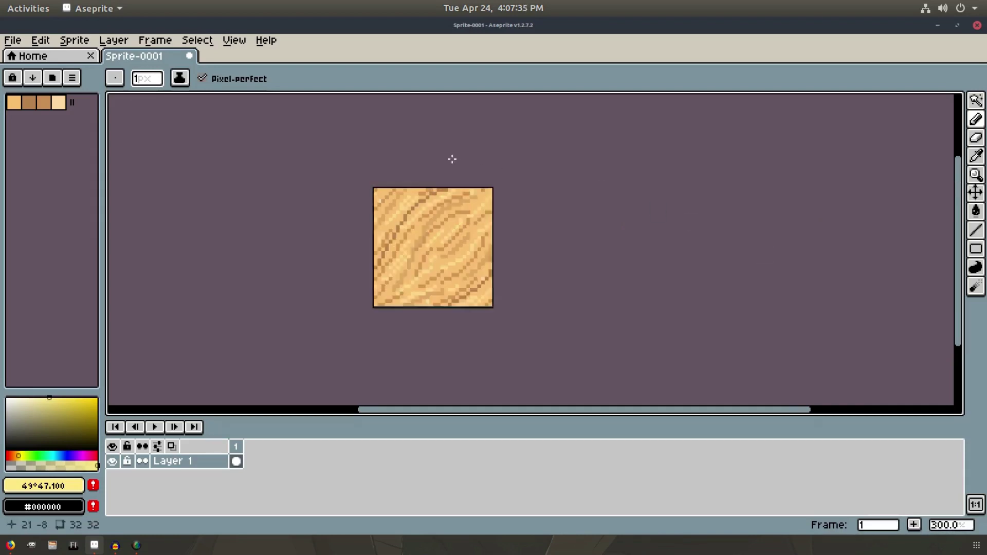
scroll(534, 155, up, 2)
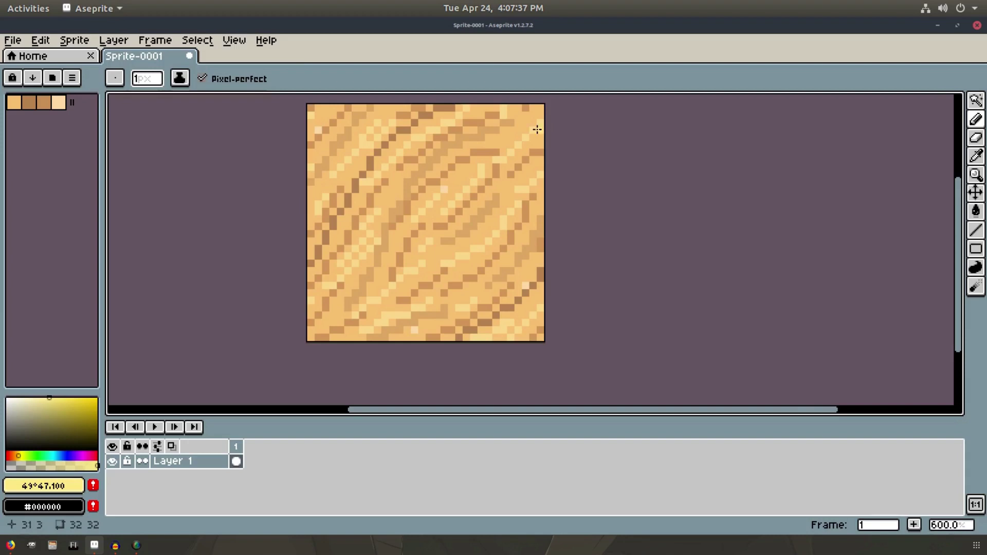
click(198, 41)
mouse_move(235, 40)
mouse_move(283, 124)
click(502, 136)
scroll(565, 164, down, 7)
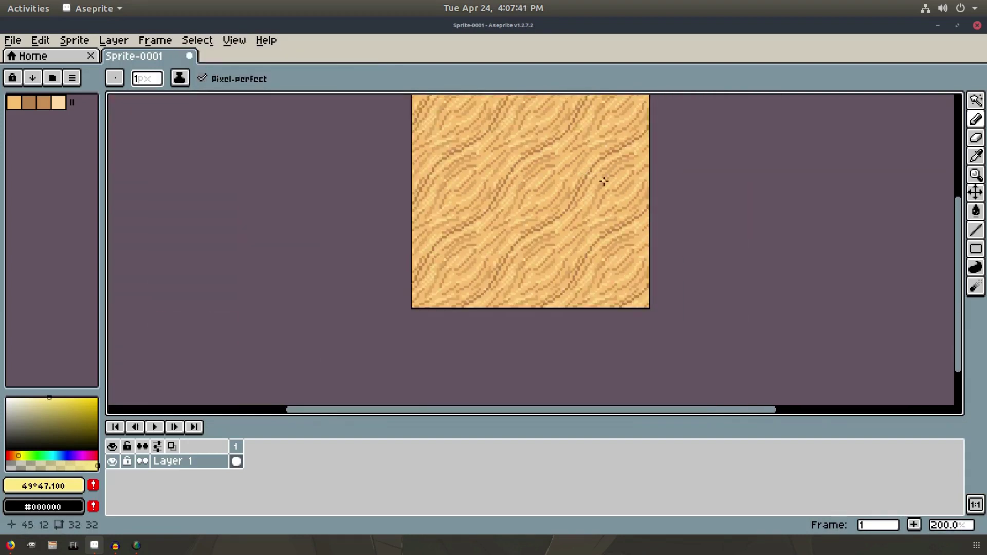
scroll(632, 184, up, 2)
scroll(679, 209, up, 4)
scroll(486, 134, down, 1)
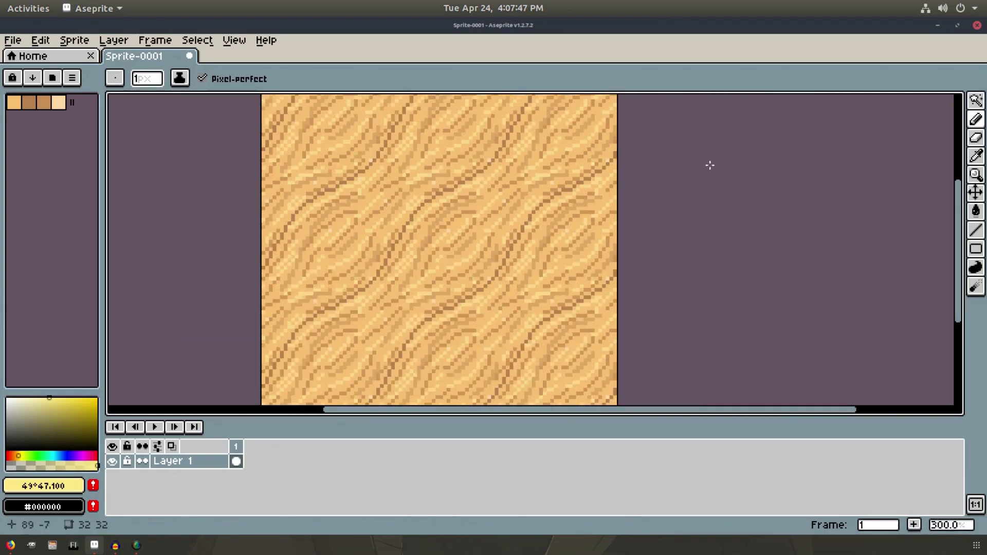
drag(705, 172, 694, 187)
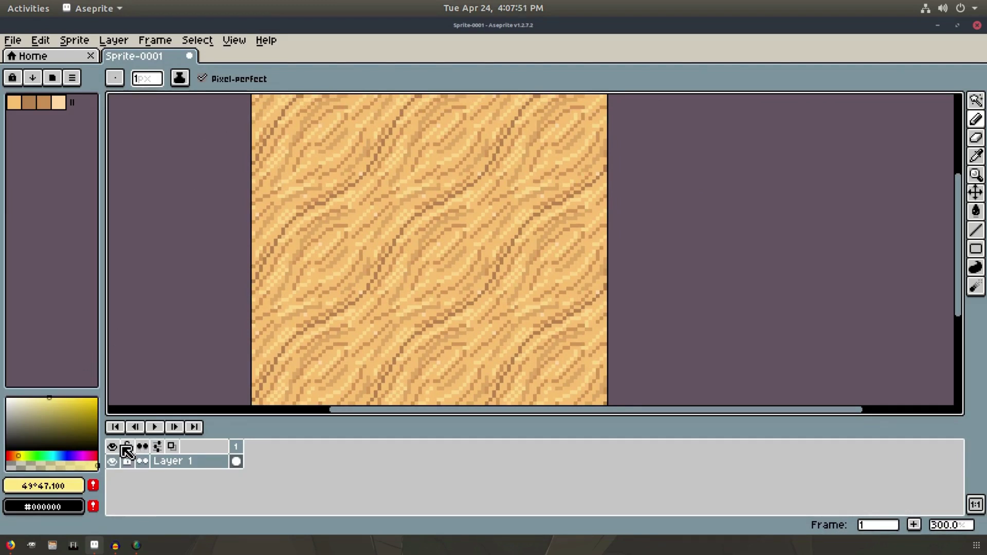
Step: Add a new layer above Layer 1 and fill it entirely with the first palette colour, the sand tone
right_click(181, 465)
click(216, 423)
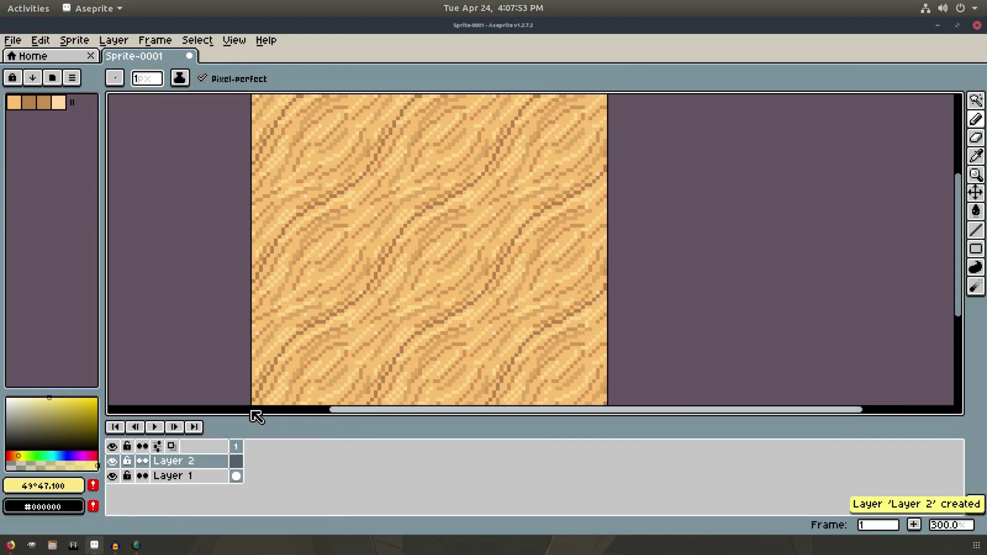
drag(363, 269, 358, 276)
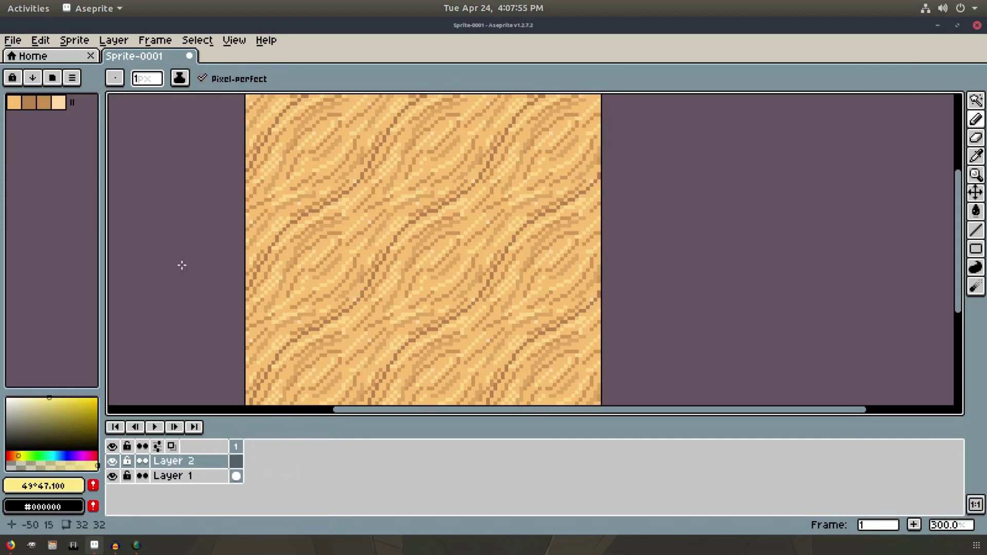
click(19, 109)
key(g)
click(349, 203)
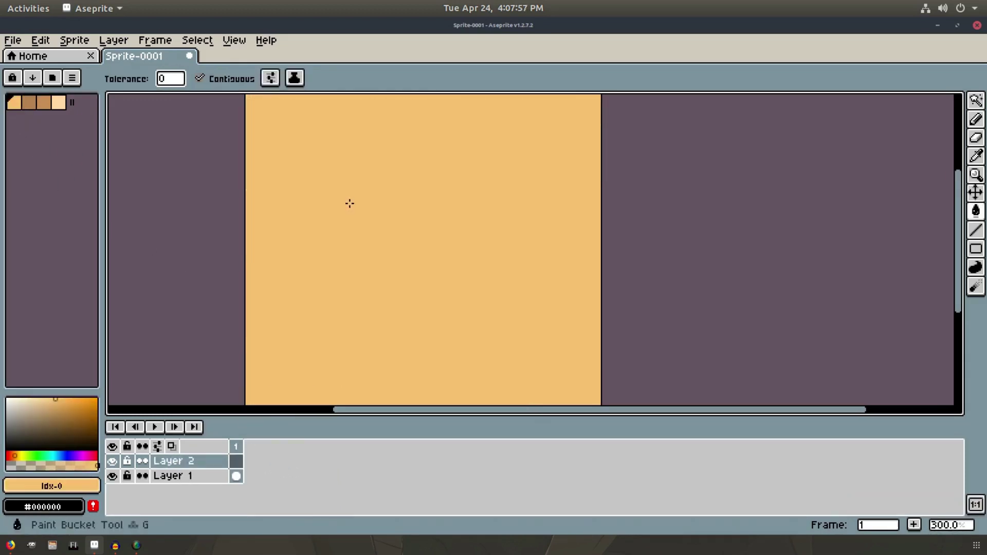
Step: Lower Layer 2's opacity to 122 so the dune lines show through the sand fill
right_click(199, 462)
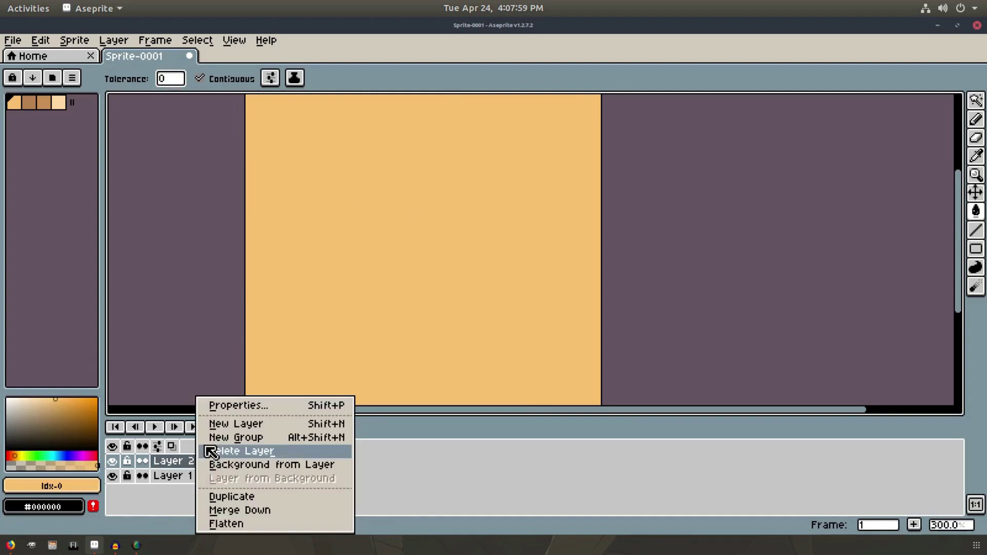
click(252, 409)
click(537, 320)
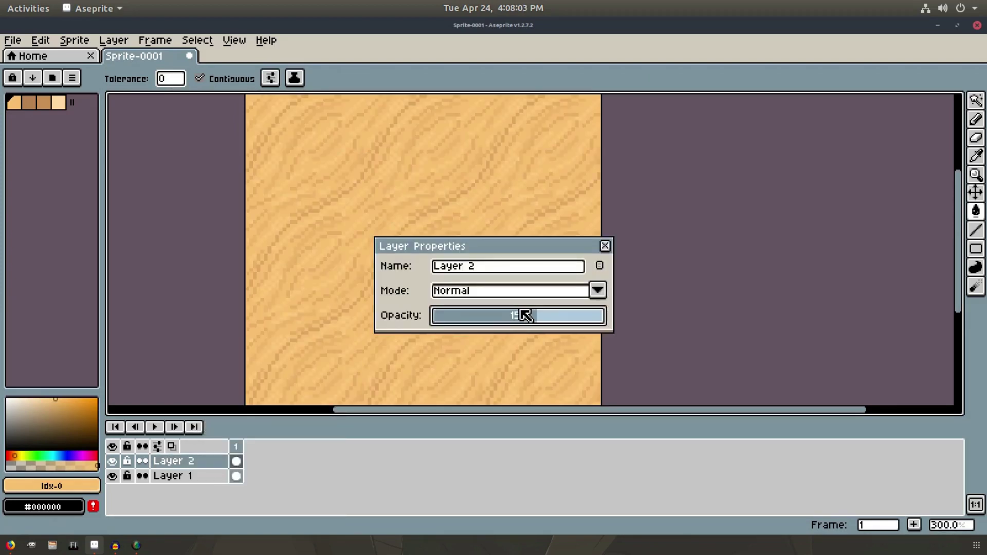
Step: Try the Overlay, Hard Light and Color Dodge blend modes on Layer 2, returning to Overlay
click(529, 291)
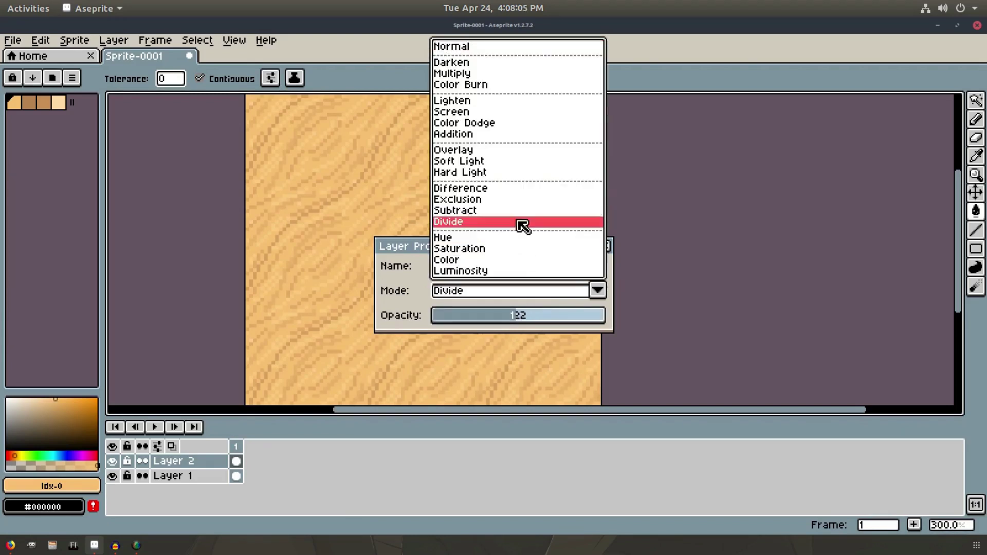
click(475, 151)
click(495, 291)
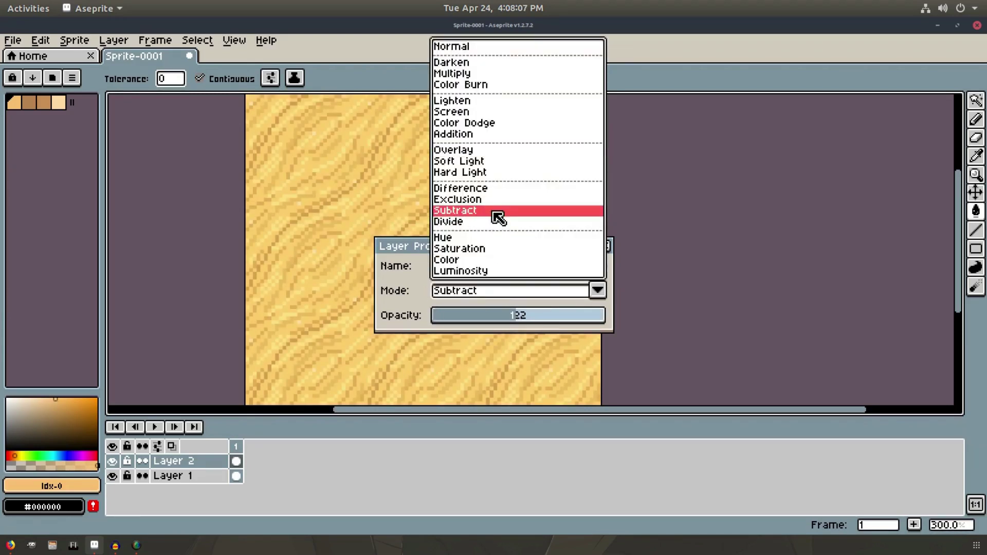
click(501, 172)
click(489, 291)
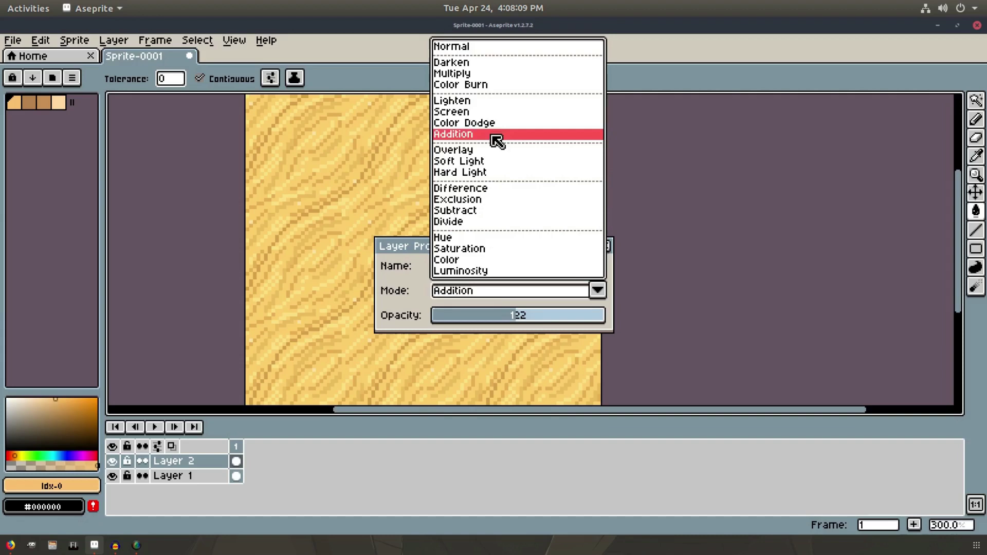
click(502, 125)
click(482, 294)
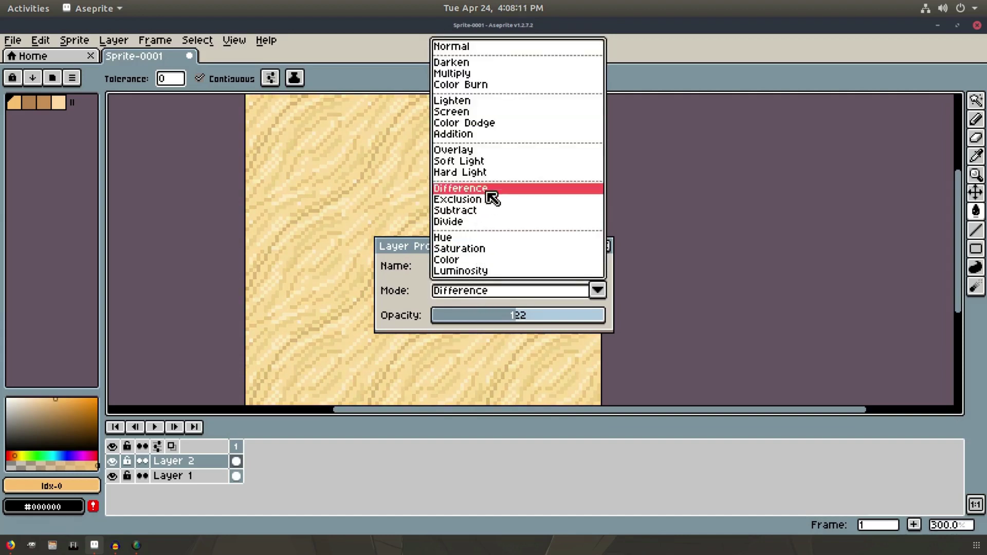
click(495, 153)
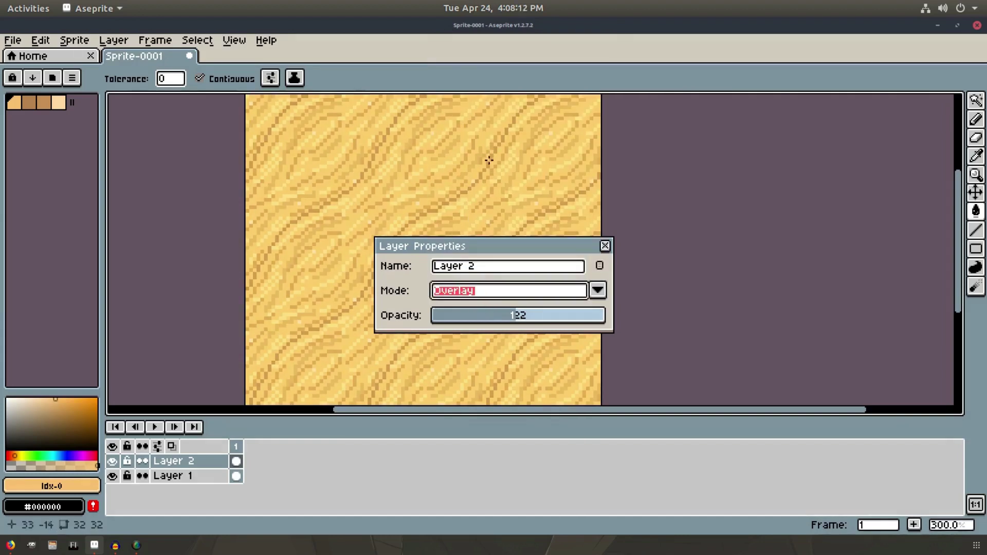
click(520, 315)
Step: Set Layer 2's blend mode to Screen and raise its opacity slightly
click(499, 294)
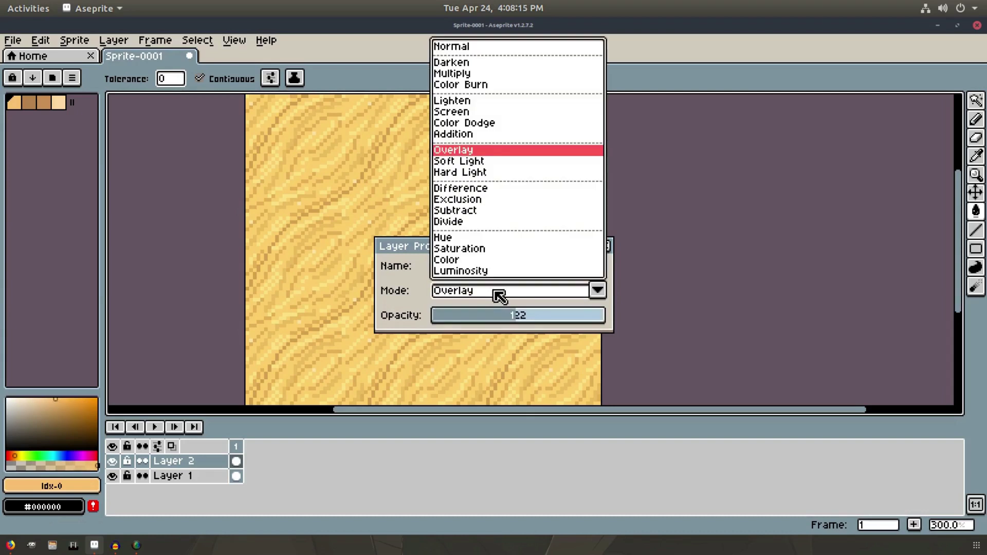
click(478, 111)
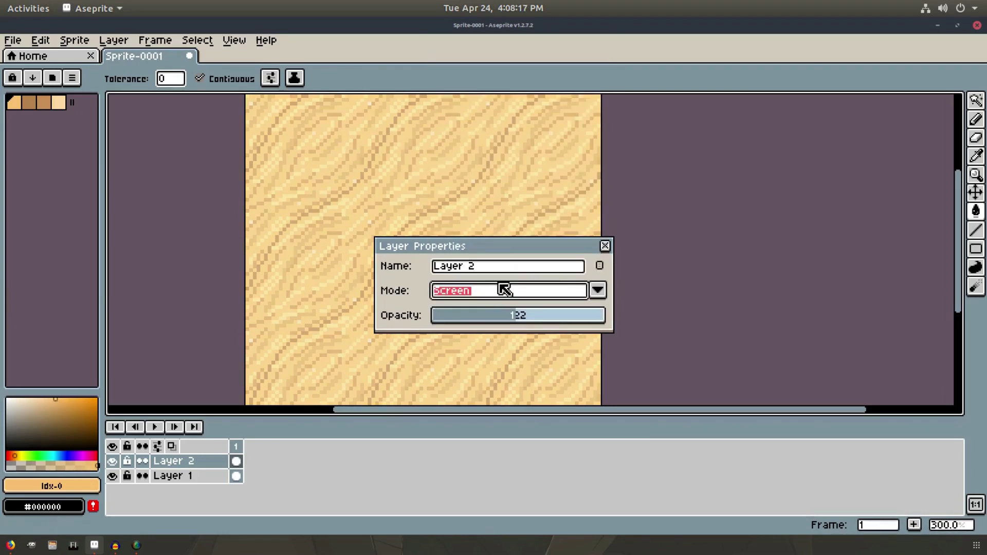
drag(513, 323, 528, 320)
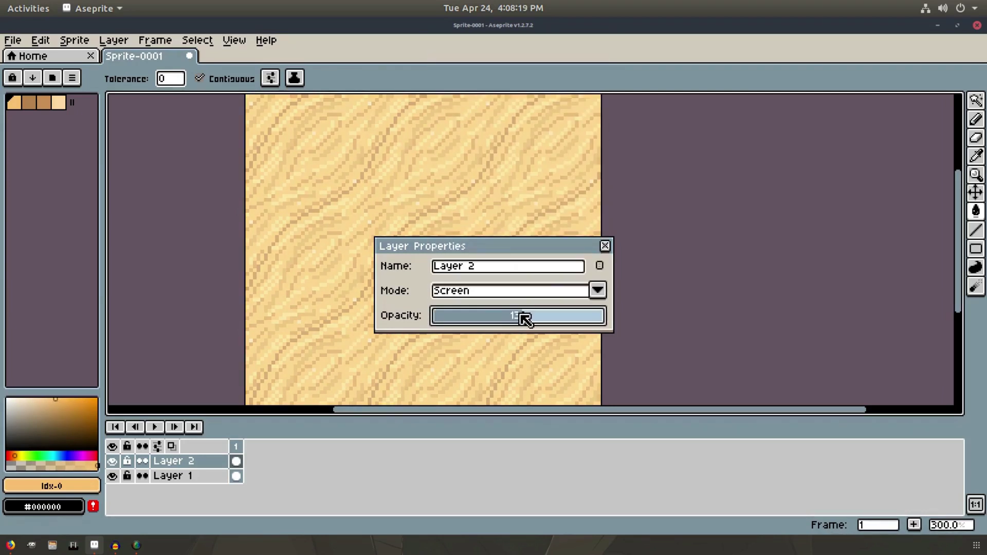
click(605, 246)
Step: Check the lightened repeating pattern and turn off tiled mode to show the single tile
scroll(587, 274, up, 1)
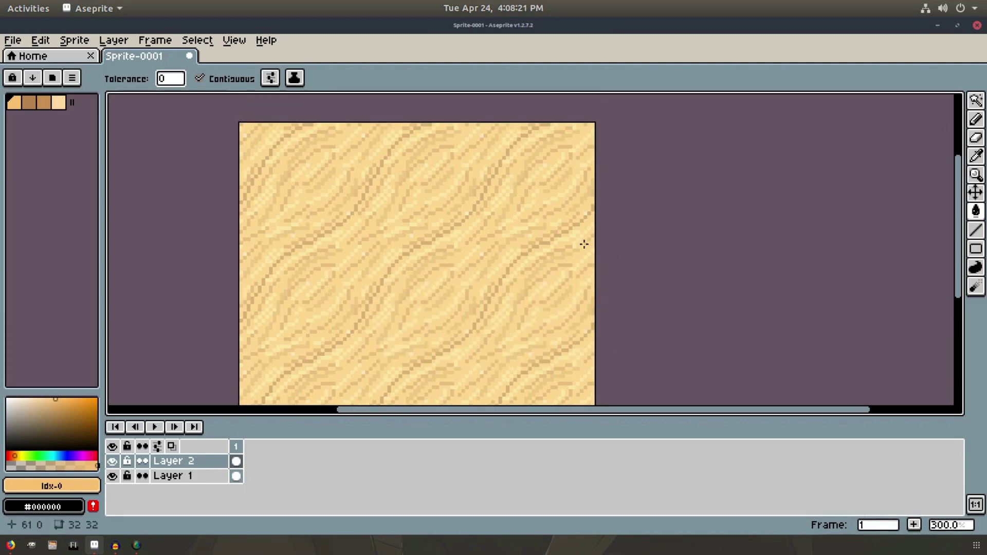
scroll(576, 190, down, 2)
scroll(539, 182, up, 2)
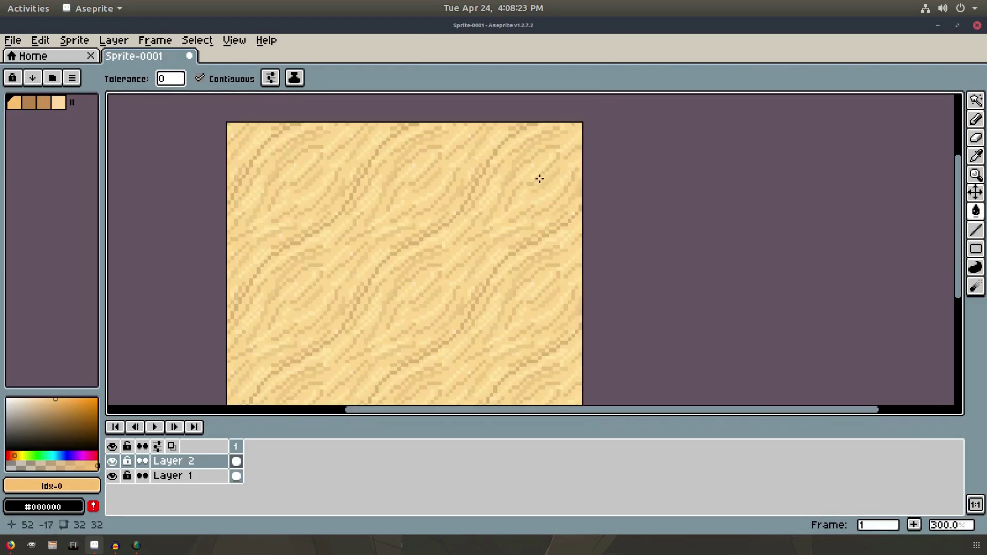
click(234, 40)
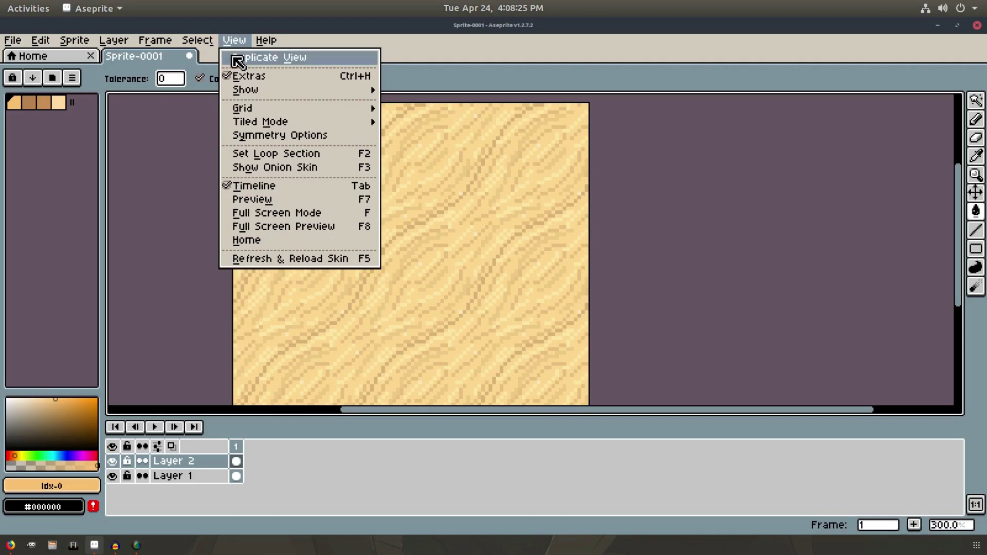
mouse_move(263, 123)
click(472, 139)
scroll(489, 194, up, 2)
drag(489, 194, 615, 152)
scroll(571, 155, up, 1)
scroll(624, 154, up, 1)
scroll(656, 135, down, 1)
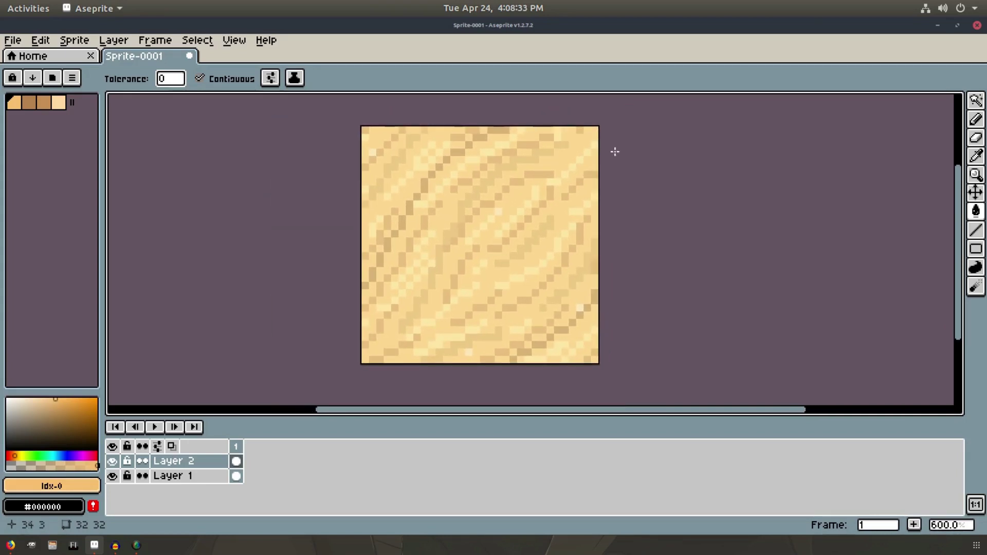